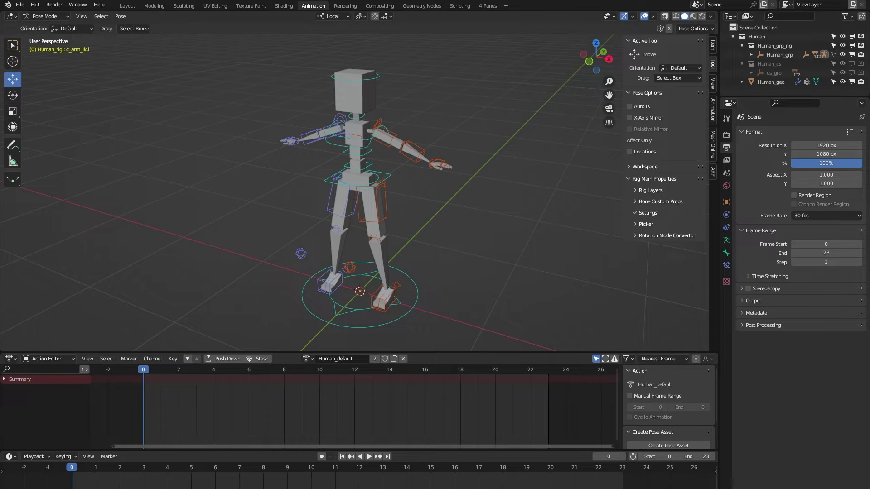
# - Load the Human_walk action on the rig, play it and view the walk in the 4 Panes workspace
pyautogui.click(311, 360)
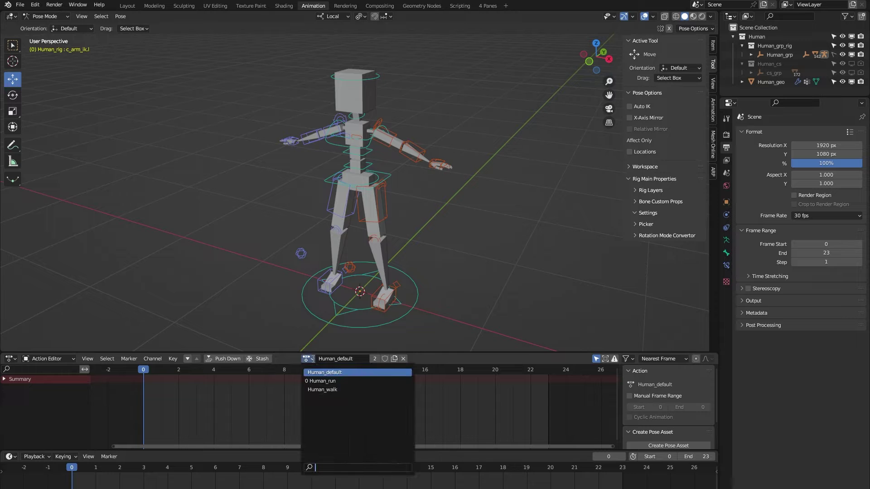
pyautogui.click(314, 391)
pyautogui.press('space')
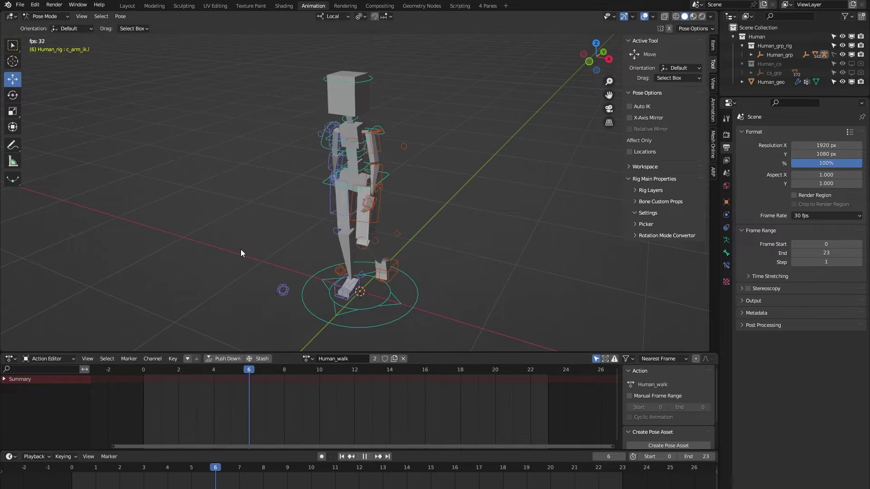
pyautogui.click(488, 6)
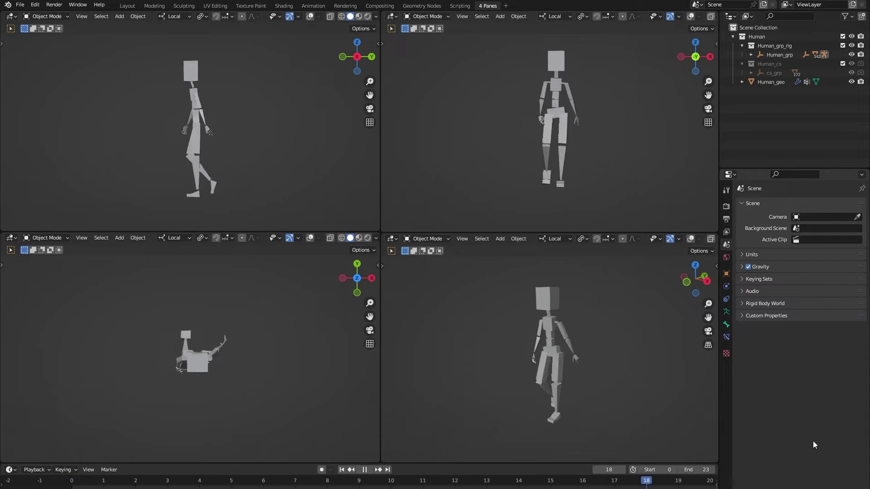
# - Load the Human_run action from the Animation workspace and view the run in the 4 Panes workspace
pyautogui.click(313, 5)
pyautogui.click(312, 359)
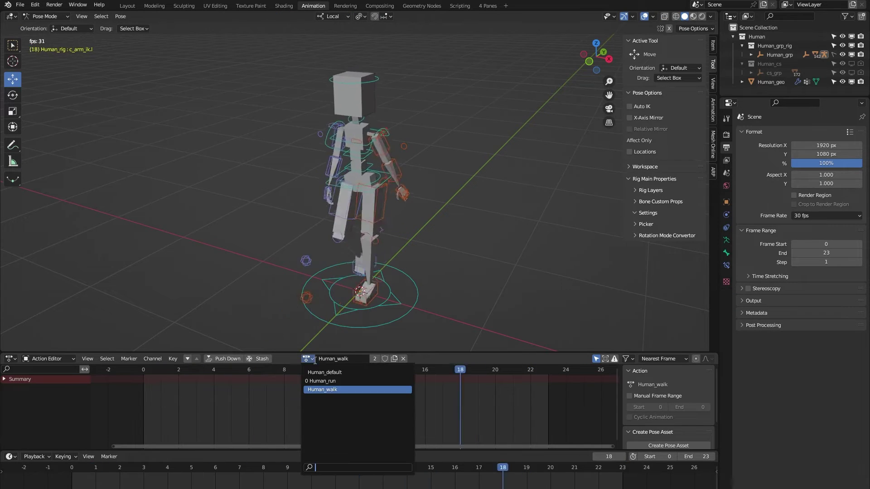
pyautogui.click(336, 385)
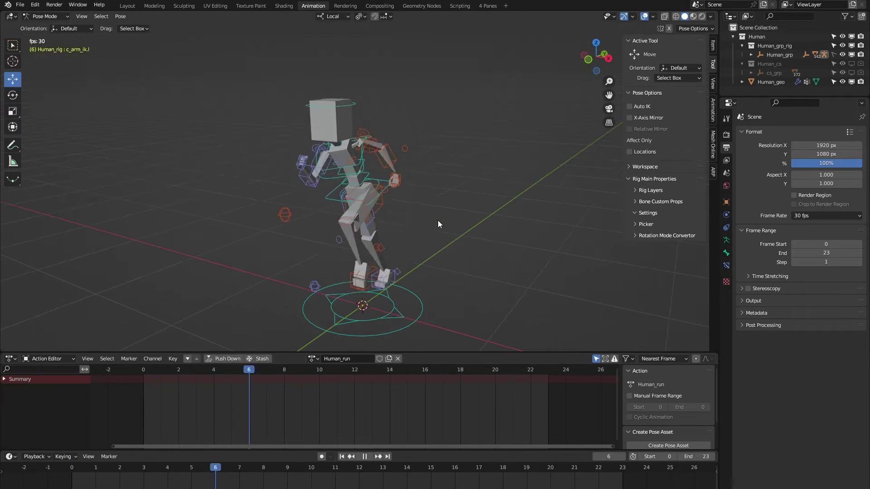
pyautogui.click(486, 6)
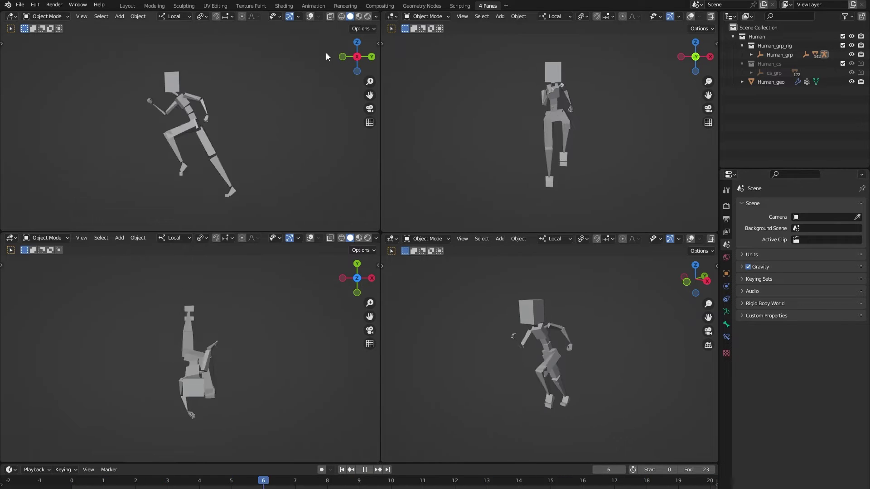
# - Return to the Animation workspace, load the Human_default action and go to frame 0
pyautogui.click(313, 5)
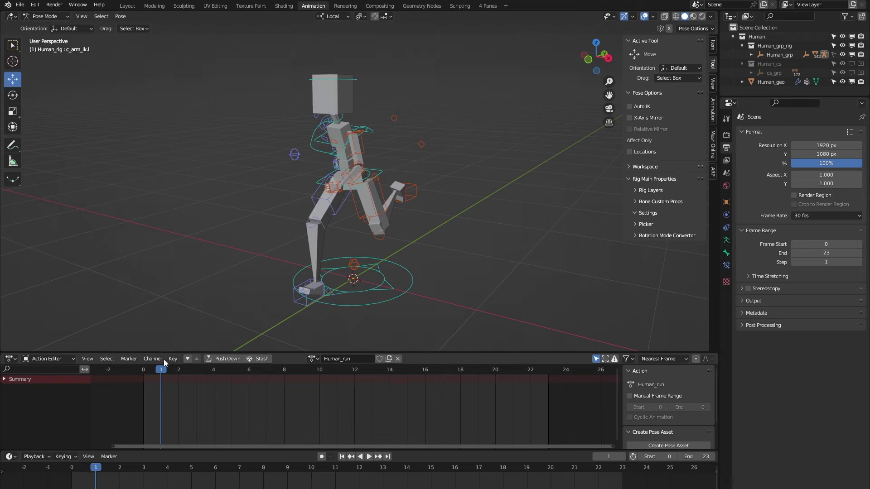
pyautogui.click(314, 358)
pyautogui.click(323, 372)
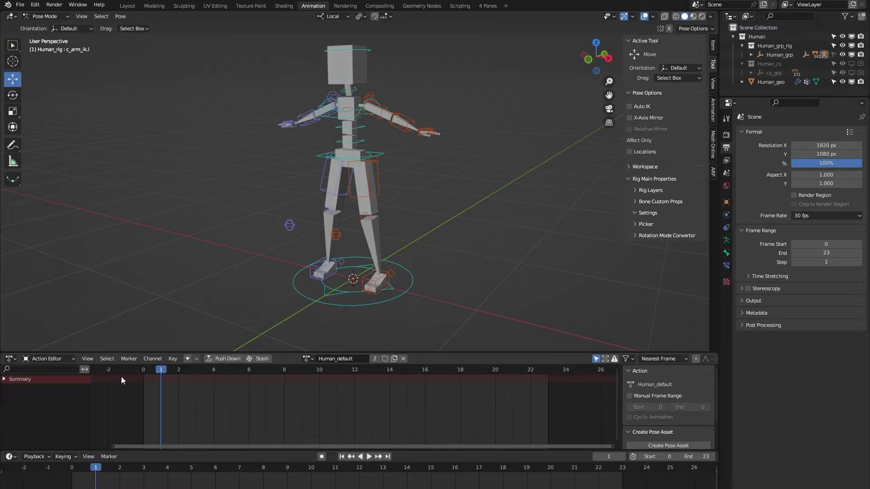
pyautogui.click(146, 369)
# - Show the rig's reference bones using Auto-Rig Pro's Edit Reference Bones
pyautogui.moveTo(219, 206); pyautogui.dragTo(215, 213, button='middle')
pyautogui.click(713, 172)
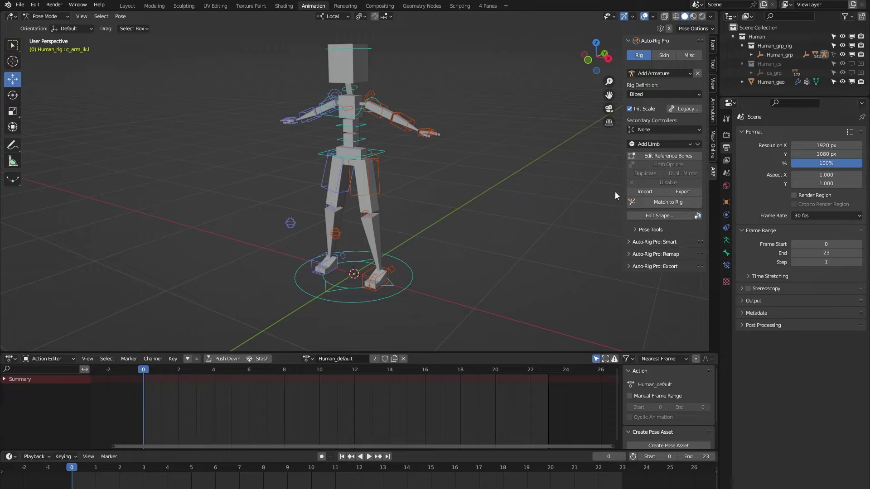
pyautogui.click(670, 159)
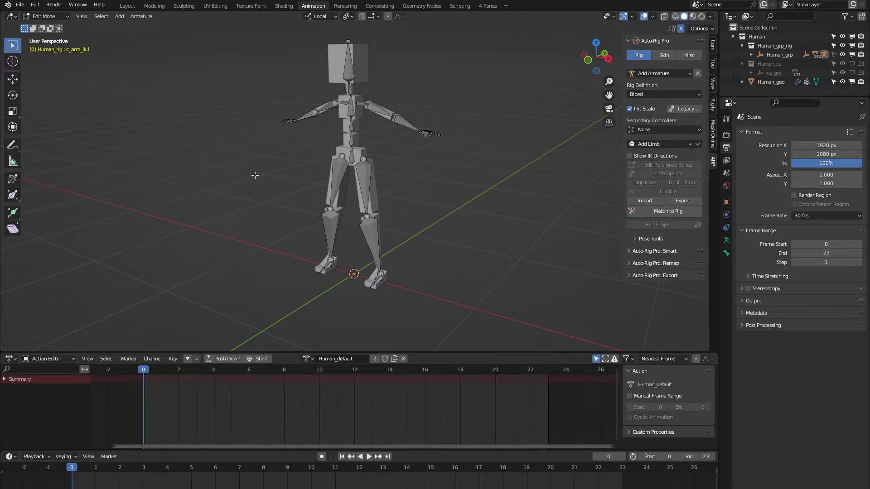
# - Try deleting the Human_geo character mesh in Object Mode, and undo the deletion
pyautogui.press('Tab')
pyautogui.click(335, 66)
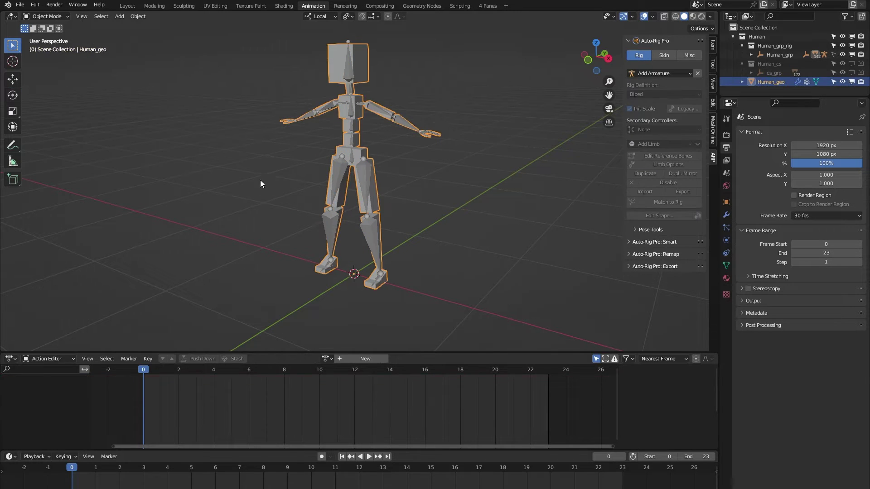
pyautogui.moveTo(260, 183); pyautogui.dragTo(257, 216, button='middle')
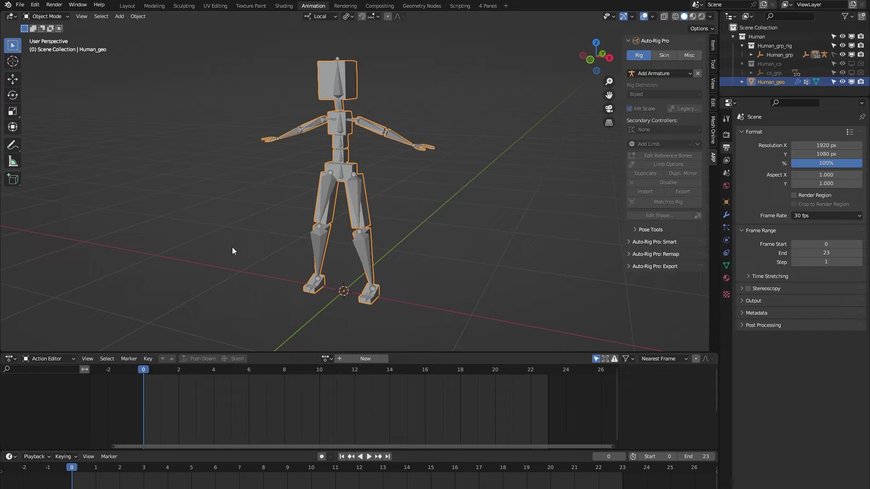
pyautogui.press('Delete')
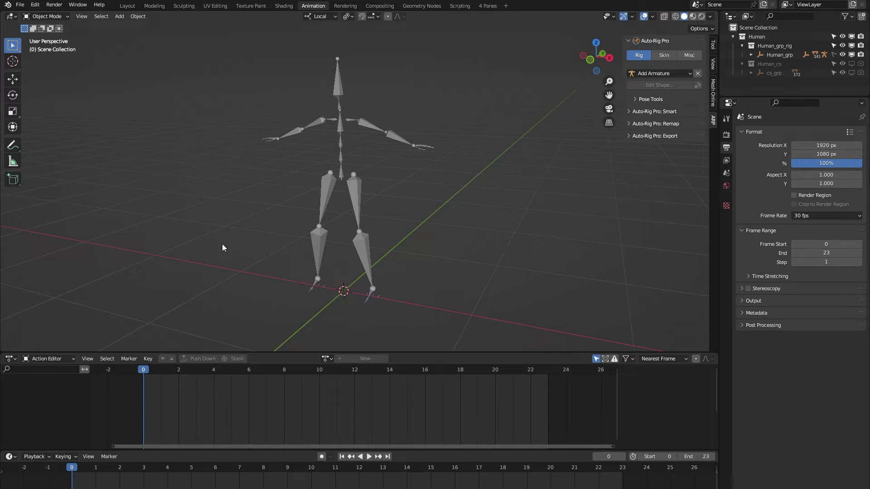
pyautogui.hotkey('ctrl', 'z')
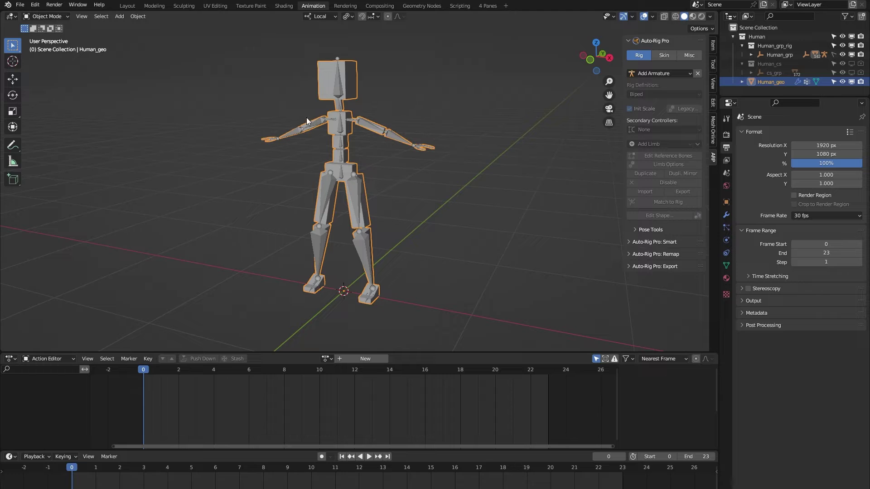
# - Match the rig to its reference bones and return the armature to Pose Mode
pyautogui.click(337, 84)
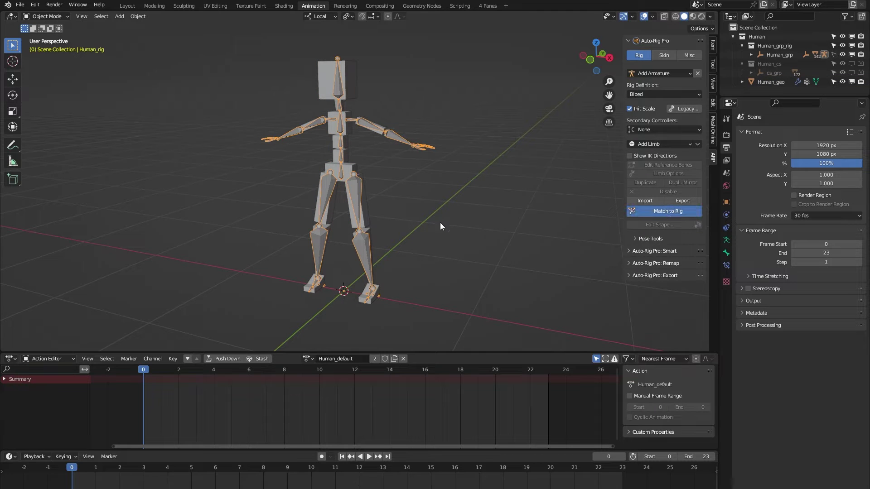
pyautogui.hotkey('ctrl', 'Tab')
pyautogui.moveTo(249, 249)
pyautogui.mouseDown(button='middle')
pyautogui.moveTo(240, 254)
pyautogui.moveTo(240, 242)
pyautogui.mouseUp(button='middle')
pyautogui.scroll(-2, 240, 247)
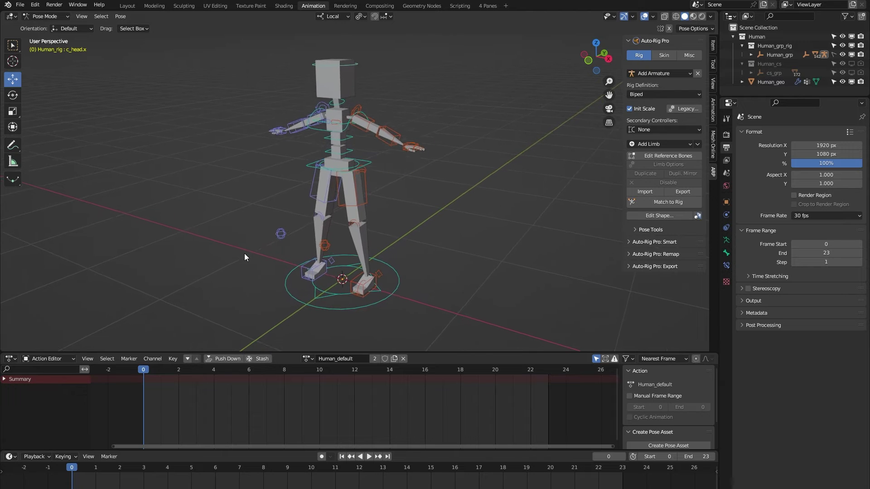
# - Try moving the c_pos ground controller about 1.08 m backward along its local Y axis
pyautogui.click(298, 303)
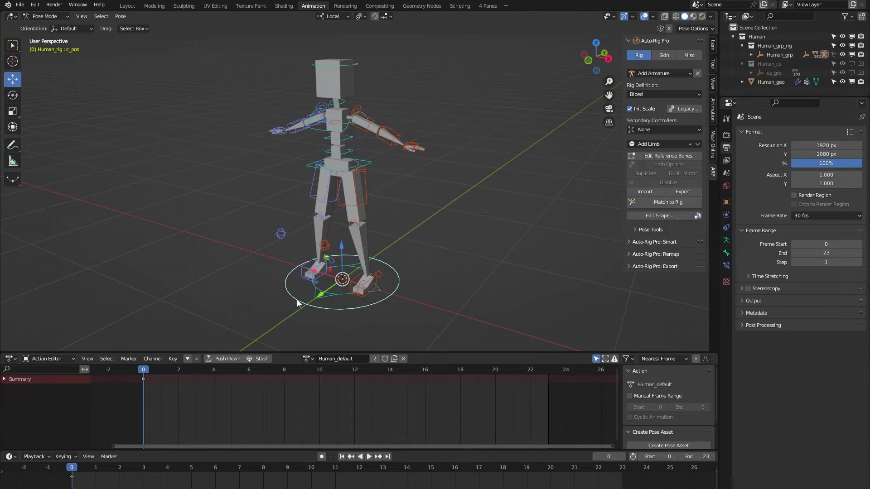
pyautogui.press('g')
pyautogui.press('y')
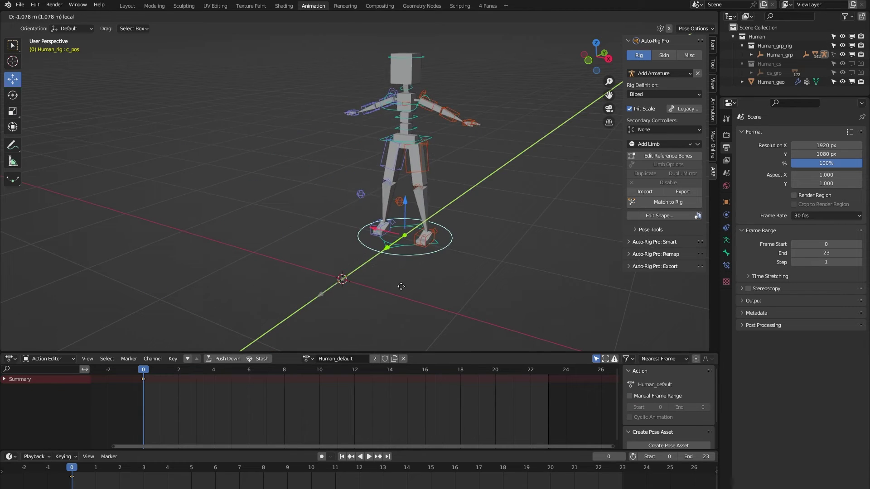
pyautogui.click(401, 286)
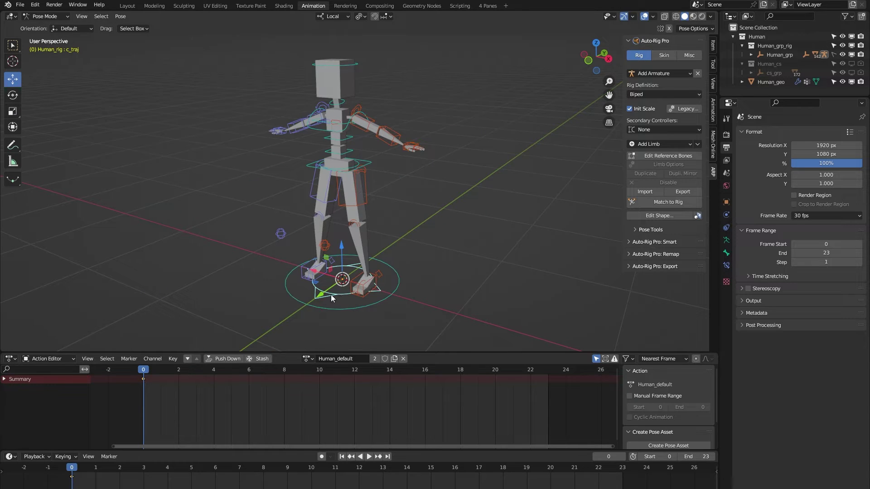
# - Try moving the c_traj controller about 1.62 m backward along its local Y axis, and undo the move
pyautogui.click(319, 294)
pyautogui.press('g')
pyautogui.press('y')
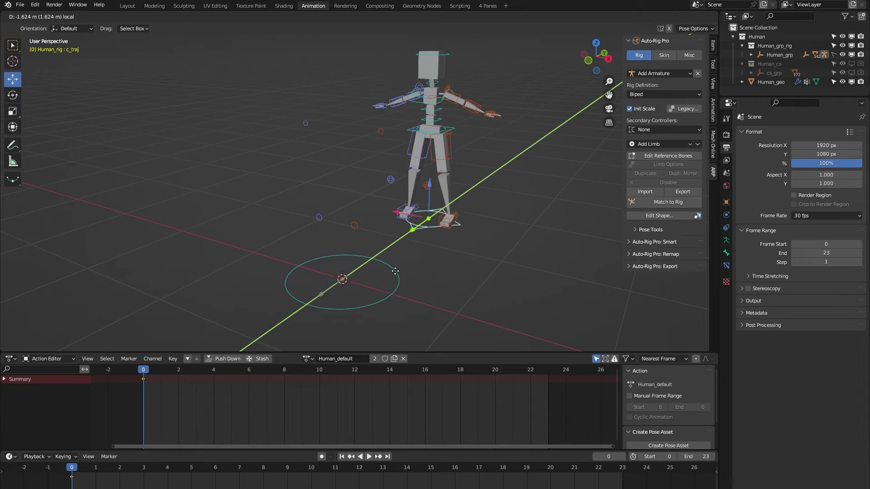
pyautogui.click(417, 278)
pyautogui.hotkey('ctrl', 'z')
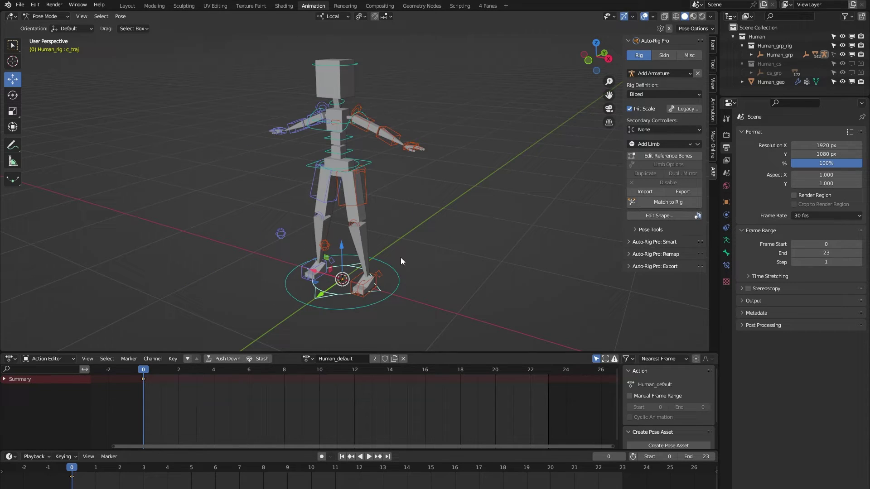
# - Try lowering the c_root_master.x hip controller about 0.28 m along its local Y axis, and cancel the move
pyautogui.click(307, 166)
pyautogui.moveTo(250, 217); pyautogui.dragTo(259, 216, button='middle')
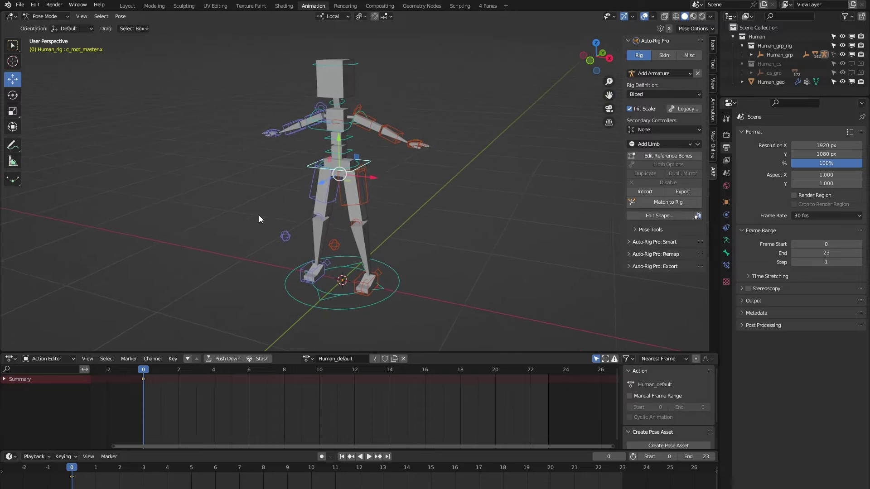
pyautogui.press('g')
pyautogui.press('y')
pyautogui.press('y')
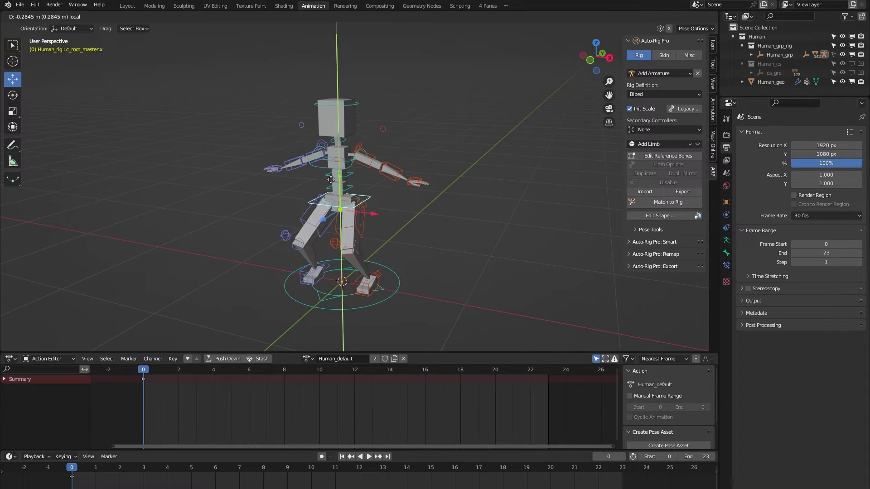
pyautogui.rightClick(329, 189)
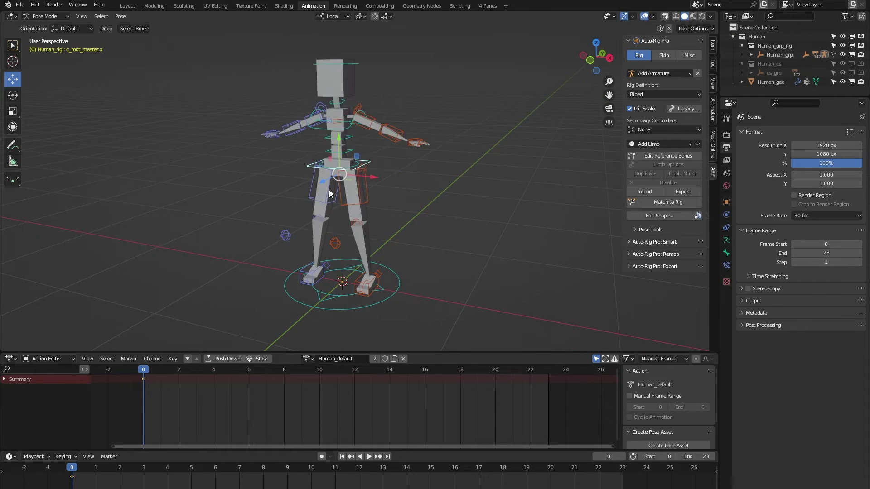
# - Try tilting the c_root.x pelvis controller sideways with the Rotate tool, and cancel the rotation
pyautogui.click(322, 164)
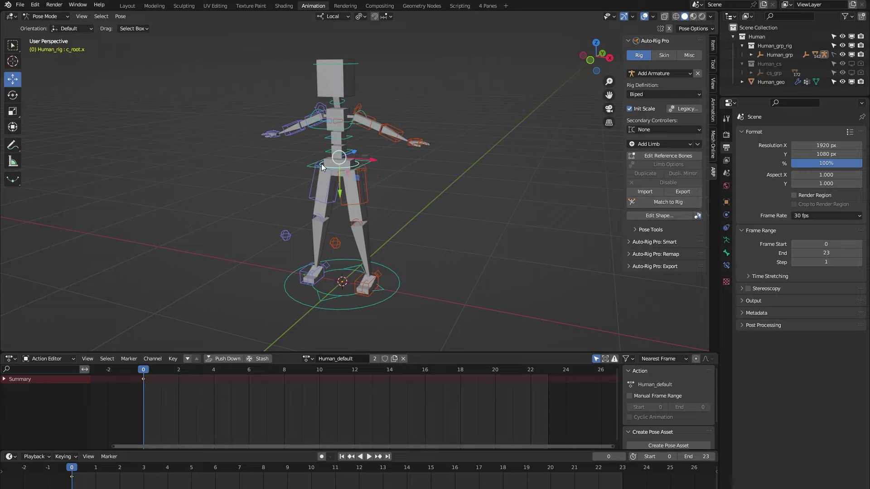
pyautogui.moveTo(268, 203); pyautogui.dragTo(290, 195, button='middle')
pyautogui.hotkey('shift', 'space')
pyautogui.press('r')
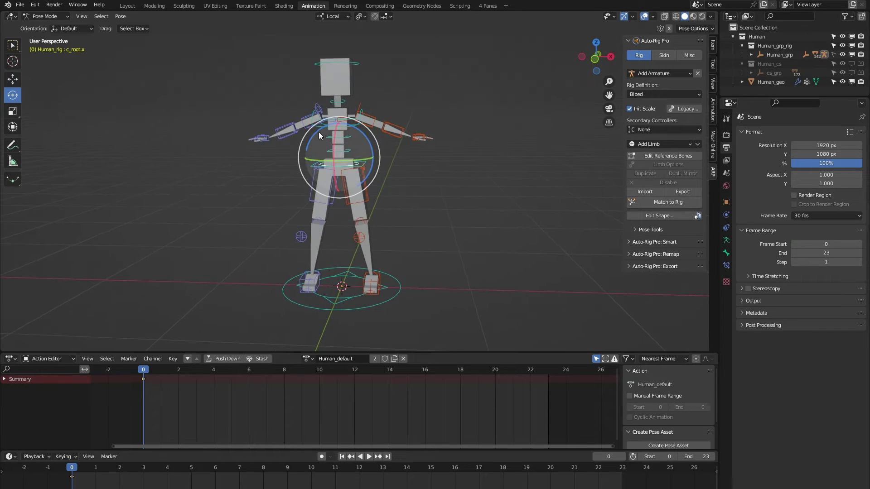
pyautogui.moveTo(315, 134)
pyautogui.mouseDown()
pyautogui.moveTo(308, 142)
pyautogui.moveTo(328, 127)
pyautogui.mouseUp()
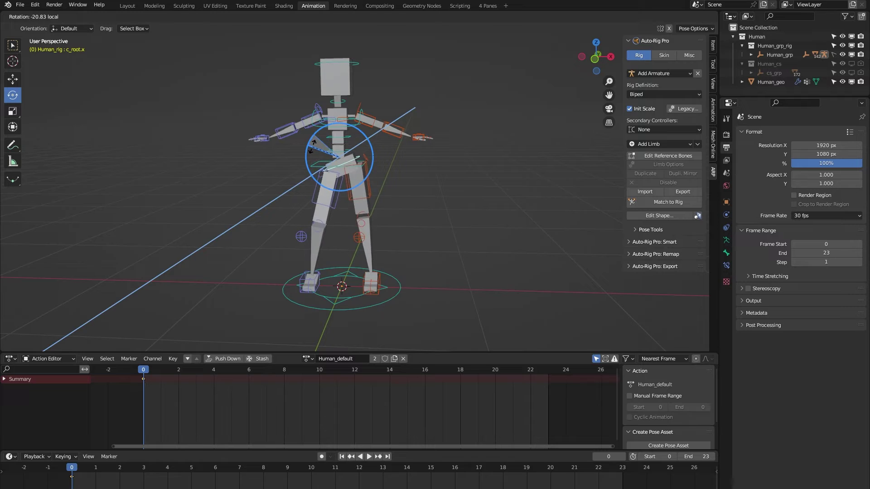
pyautogui.rightClick(328, 126)
# - Try rotating the c_spine_master.x torso controller, and undo the rotation
pyautogui.moveTo(257, 227); pyautogui.dragTo(296, 132, button='middle')
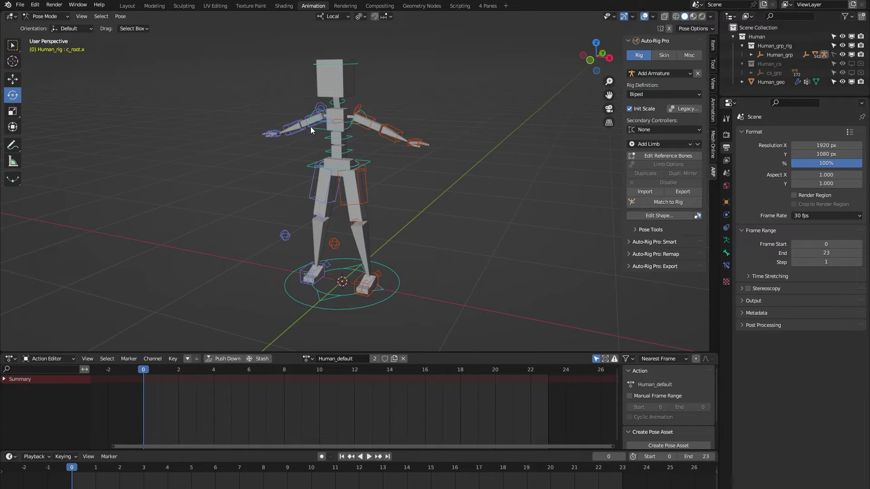
pyautogui.click(312, 129)
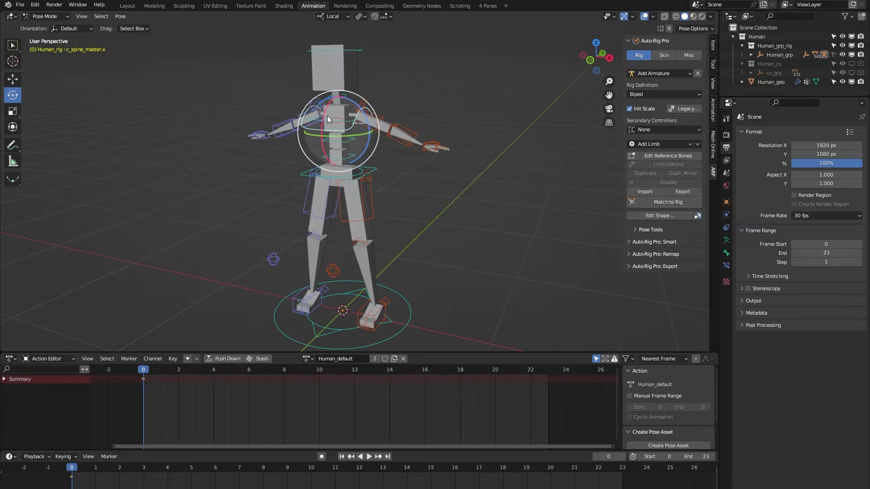
pyautogui.moveTo(323, 118); pyautogui.dragTo(336, 104)
pyautogui.hotkey('ctrl', 'z')
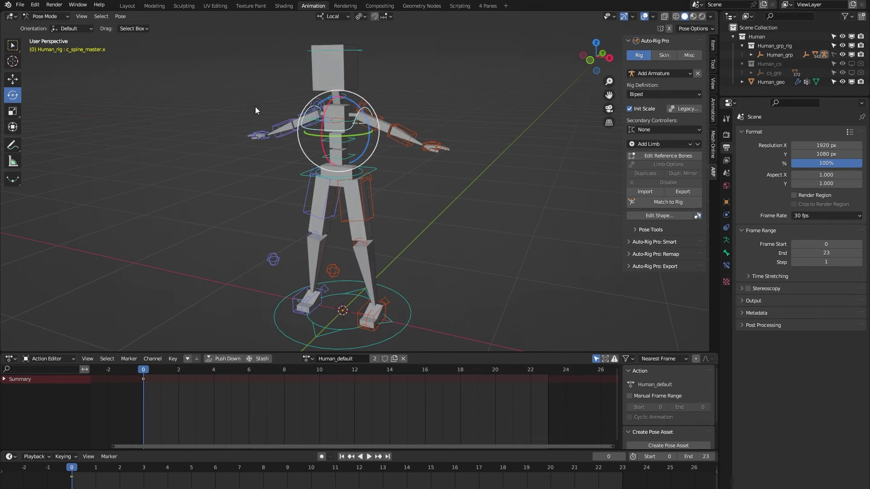
# - Select the c_head.x controller and display its Head Lock setting in the rig properties
pyautogui.click(306, 51)
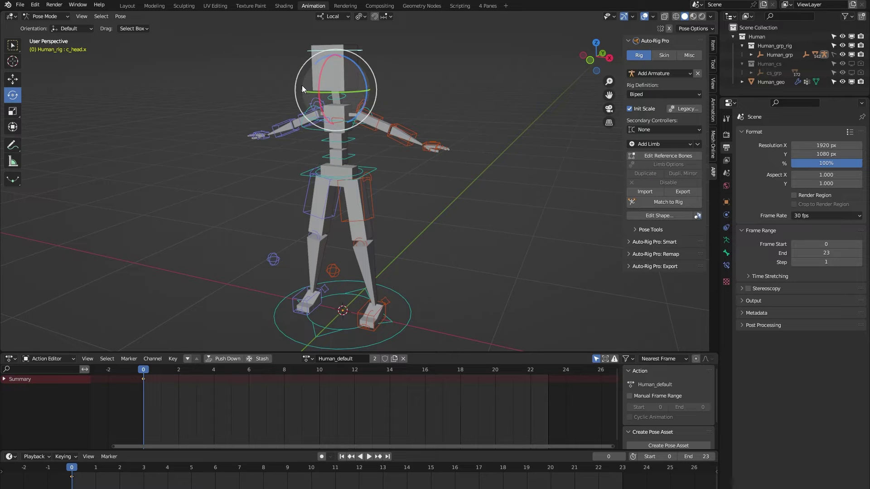
pyautogui.click(713, 65)
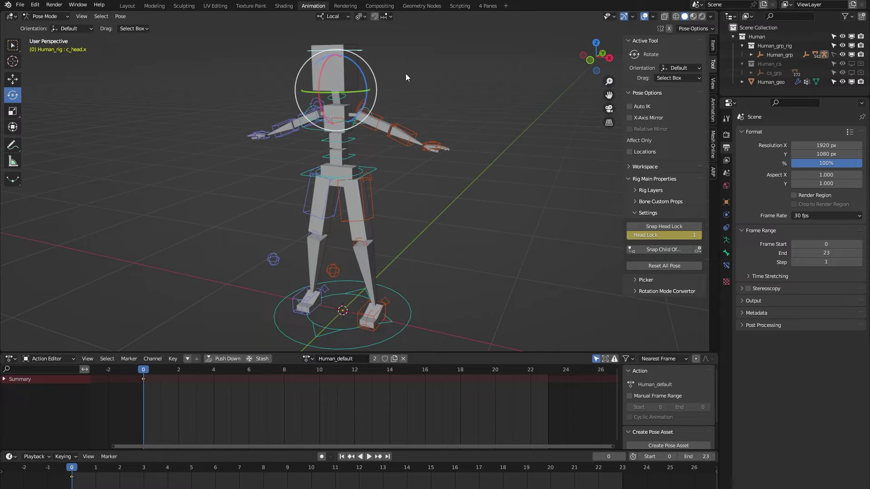
pyautogui.scroll(3, 406, 74)
pyautogui.click(403, 101)
# - Try rotating the c_neck.x neck controller freely with the trackball rotation, and cancel the rotation
pyautogui.keyDown('shift'); pyautogui.moveTo(362, 83); pyautogui.dragTo(376, 139, button='middle'); pyautogui.keyUp('shift')
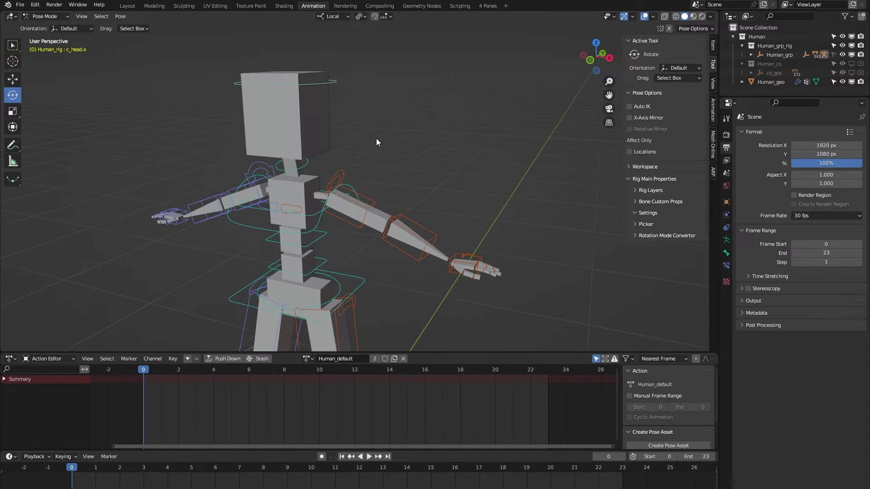
pyautogui.click(301, 170)
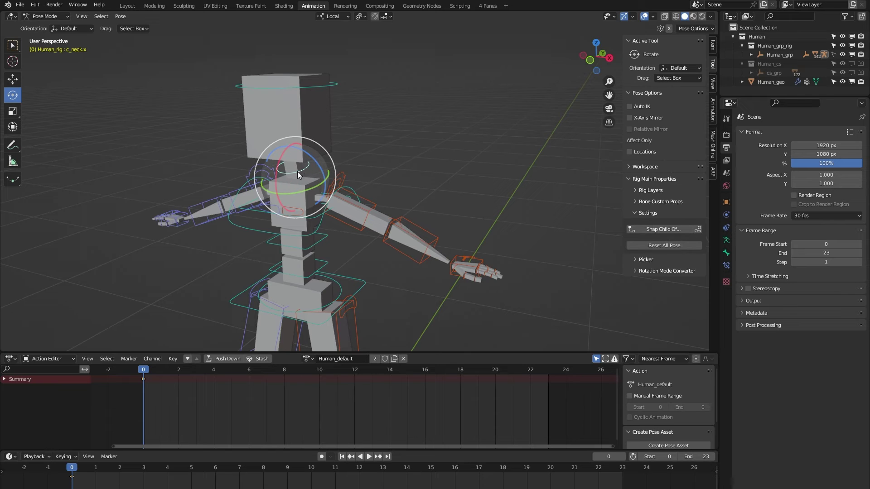
pyautogui.moveTo(298, 175); pyautogui.dragTo(280, 205)
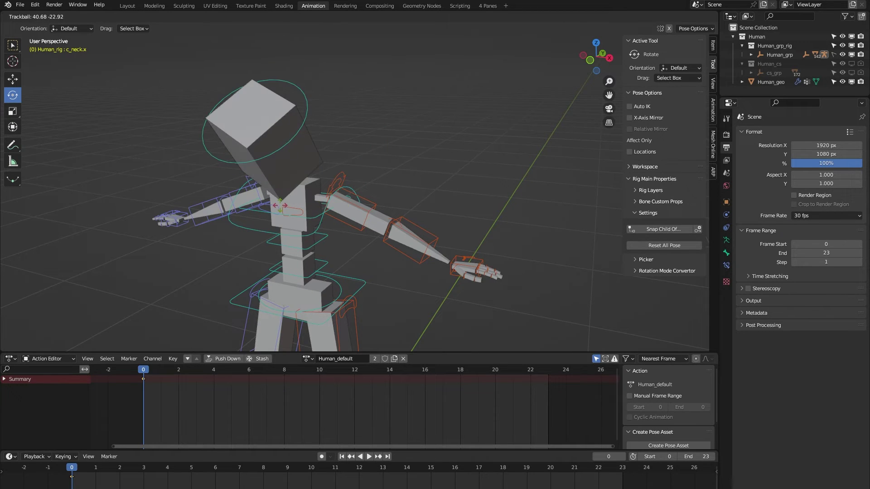
pyautogui.press('Escape')
# - Set Head Lock to 0 on the c_head.x head controller
pyautogui.click(333, 85)
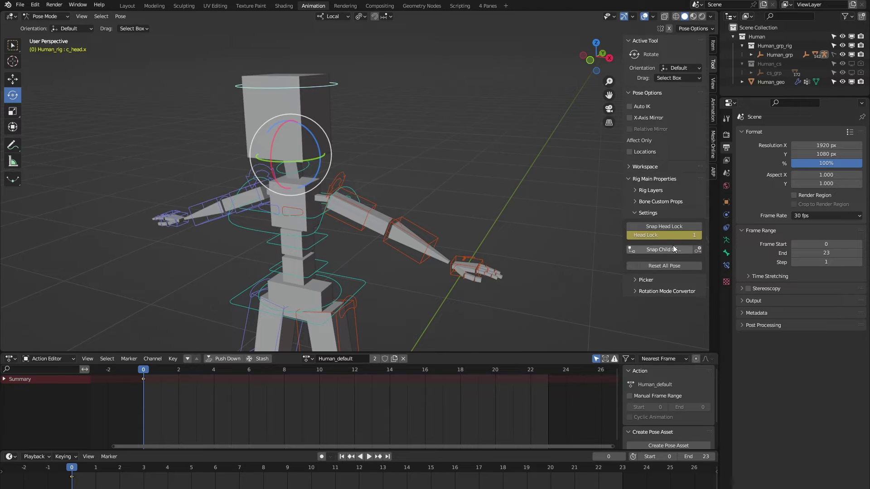
pyautogui.click(681, 237)
pyautogui.write('0')
pyautogui.press('Return')
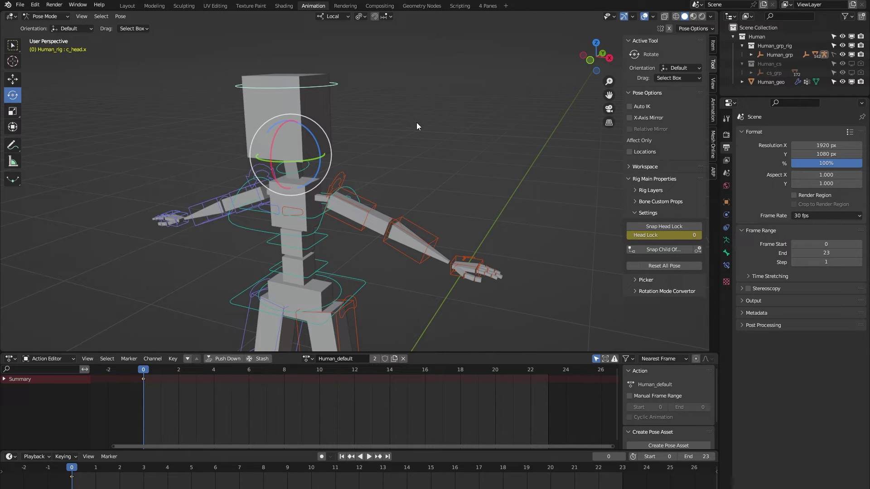
# - Try tilting the c_neck.x controller with Head Lock off, and revert the neck to its original pose
pyautogui.click(416, 122)
pyautogui.click(299, 170)
pyautogui.moveTo(295, 164); pyautogui.dragTo(264, 180)
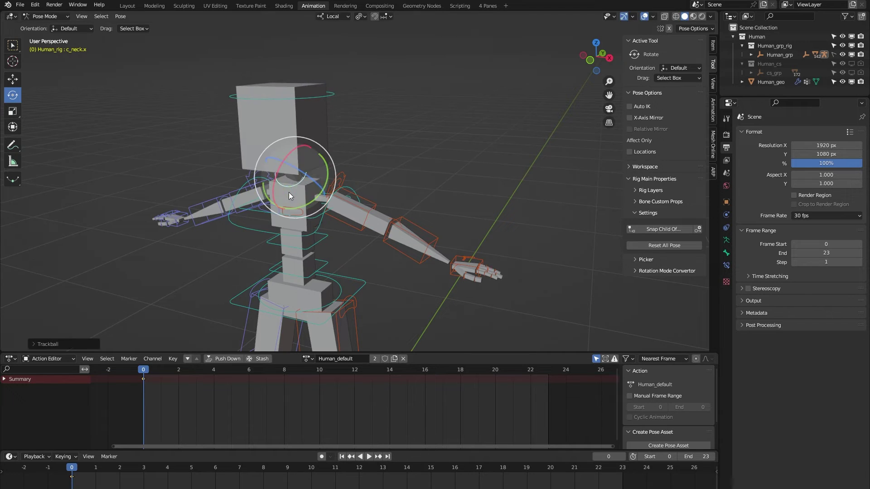
pyautogui.moveTo(289, 193); pyautogui.dragTo(327, 123)
# - Set the c_head.x controller's Head Lock back to 1 and deselect the controller
pyautogui.click(328, 83)
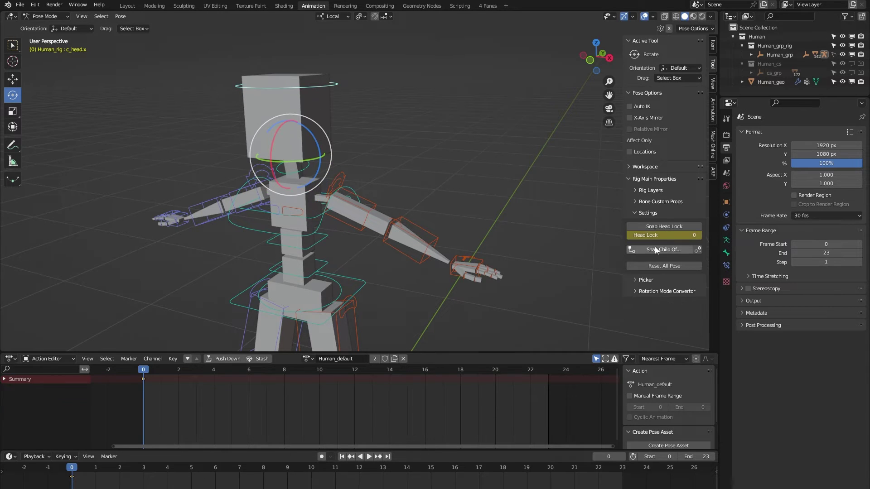
pyautogui.click(688, 237)
pyautogui.write('1')
pyautogui.press('Return')
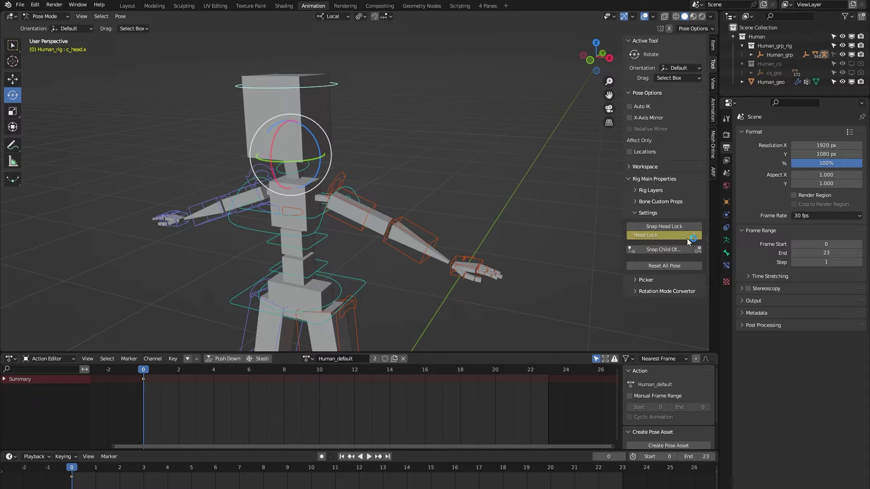
pyautogui.click(435, 176)
# - Try raising the c_foot_ik.l left foot controller along its local Z axis with the Move tool, and undo the move
pyautogui.scroll(-2, 431, 176)
pyautogui.keyDown('shift'); pyautogui.moveTo(353, 264); pyautogui.dragTo(341, 156, button='middle'); pyautogui.keyUp('shift')
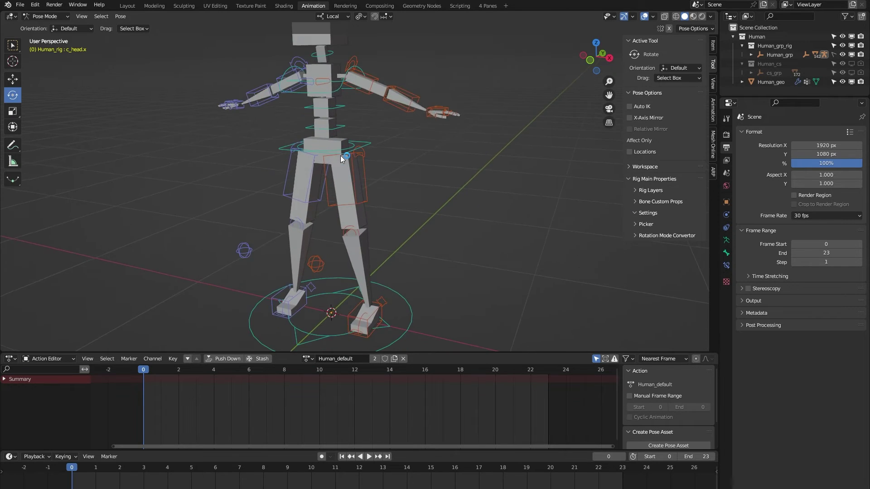
pyautogui.scroll(-1, 341, 156)
pyautogui.keyDown('shift'); pyautogui.moveTo(362, 255); pyautogui.dragTo(321, 204, button='middle'); pyautogui.keyUp('shift')
pyautogui.scroll(2, 335, 237)
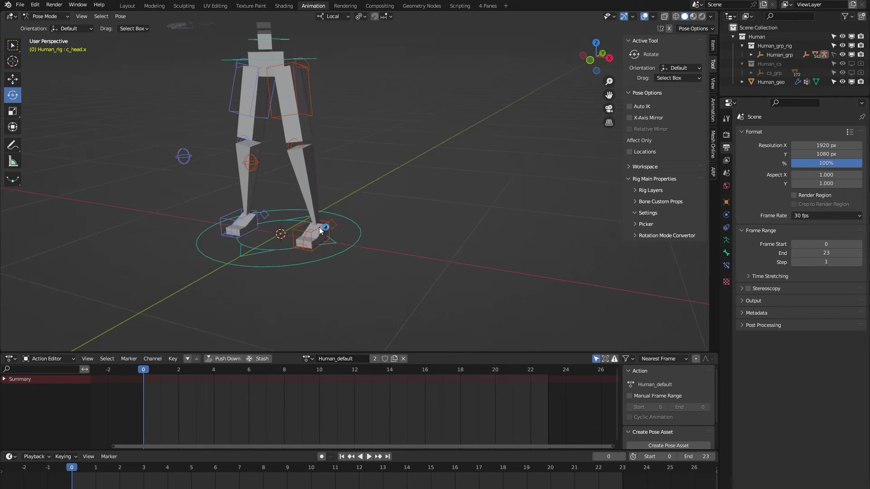
pyautogui.click(319, 227)
pyautogui.hotkey('shift', 'space')
pyautogui.press('g')
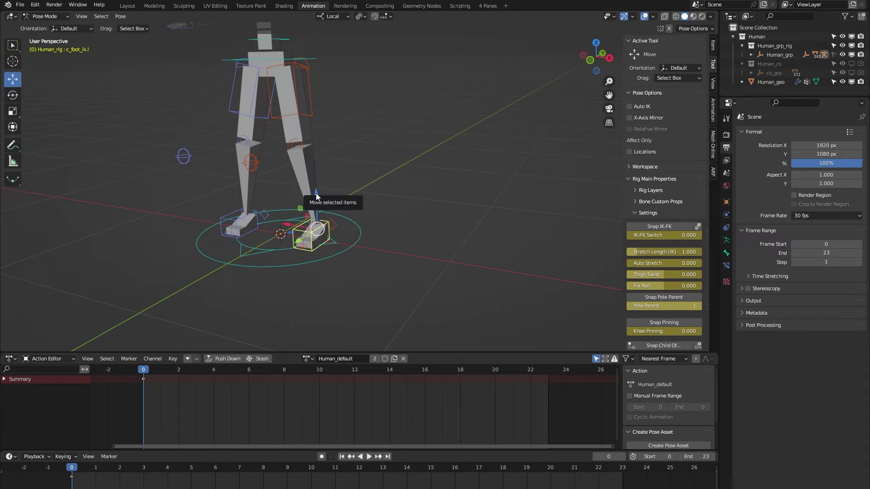
pyautogui.moveTo(317, 193); pyautogui.dragTo(310, 111)
pyautogui.hotkey('ctrl', 'z')
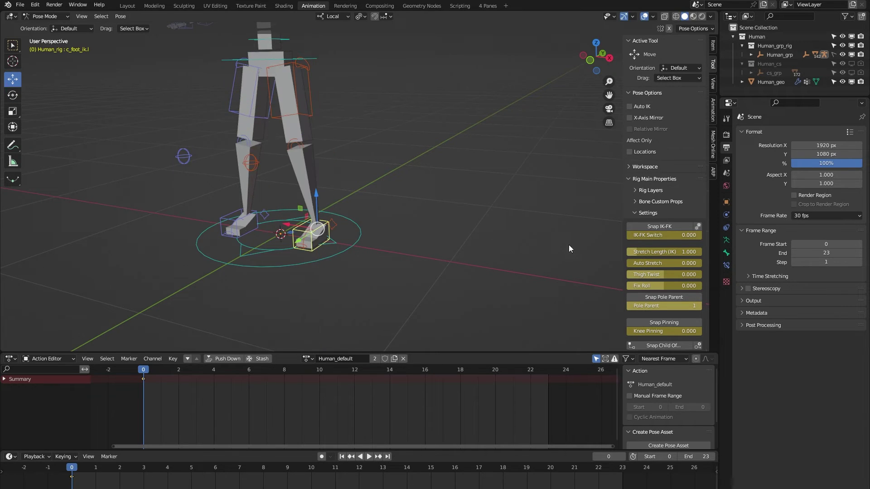
# - Snap the left leg to FK, try rotating the c_thigh_fk.l controller, and return the leg to its original IK pose
pyautogui.click(648, 228)
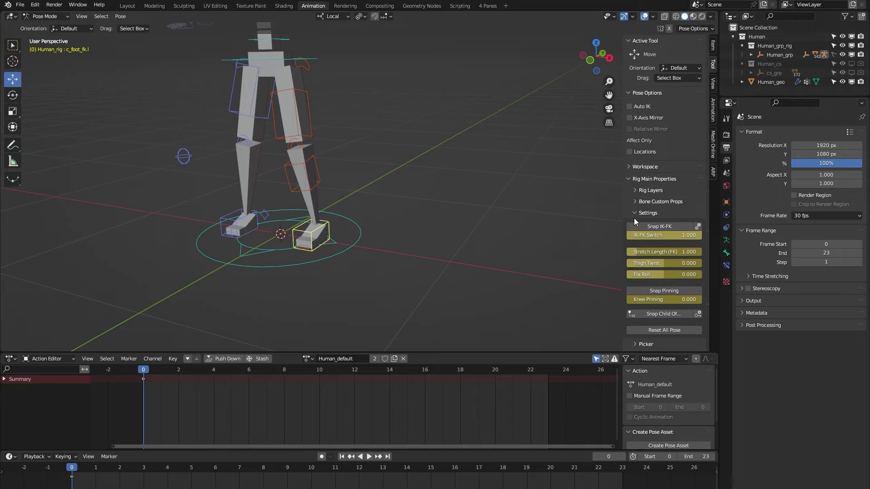
pyautogui.click(296, 125)
pyautogui.press('e')
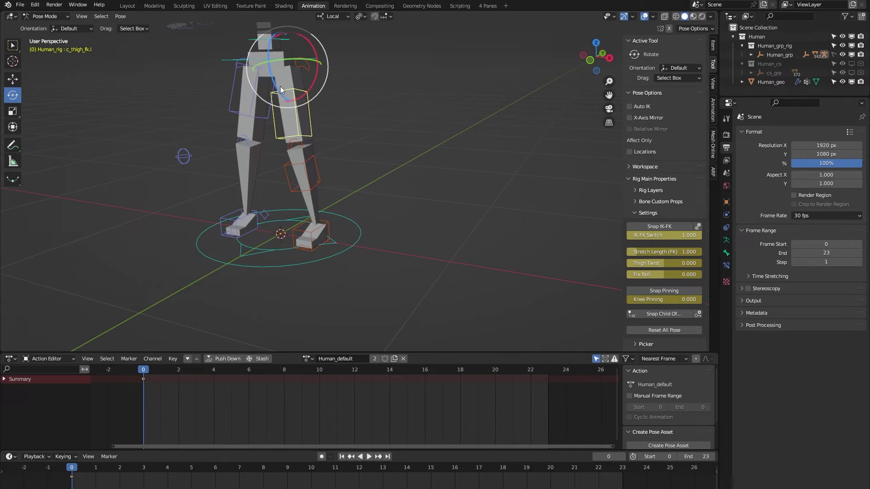
pyautogui.moveTo(283, 70); pyautogui.dragTo(383, 55)
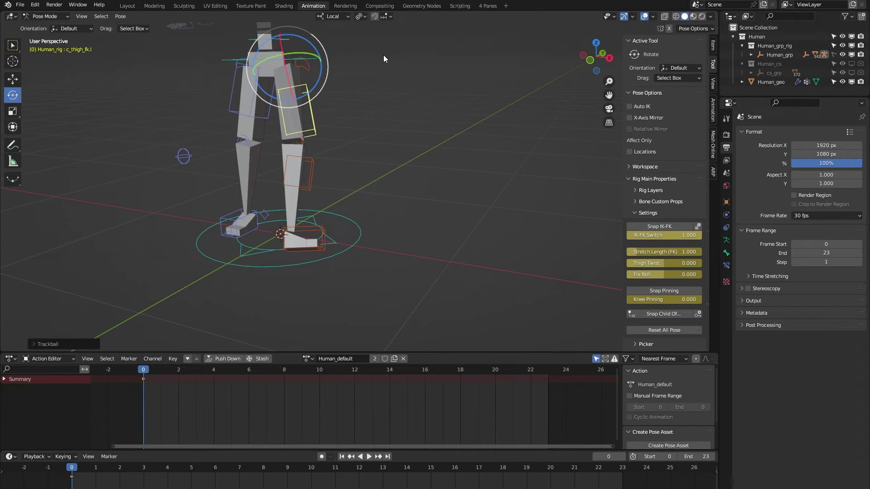
pyautogui.hotkey('ctrl', 'z')
pyautogui.click(664, 226)
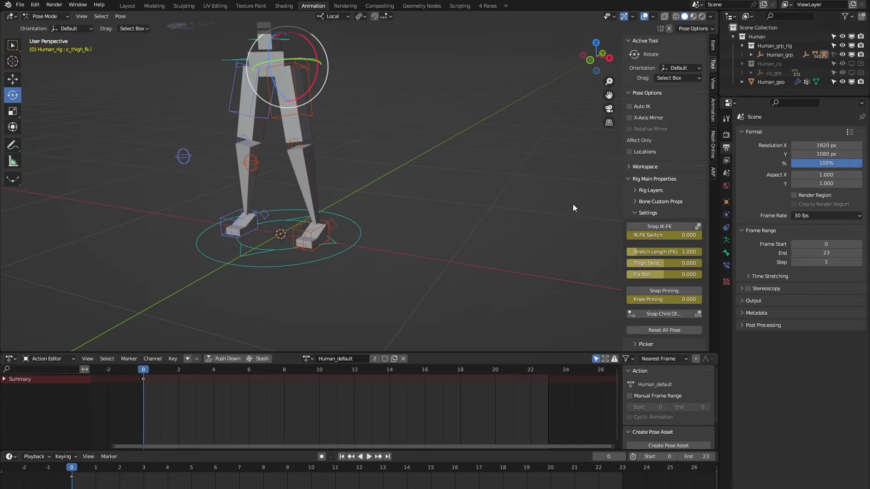
# - Set Auto Stretch to 1 on the c_foot_ik.l controller, and try pulling the foot far away from the body, undoing the move
pyautogui.click(295, 230)
pyautogui.doubleClick(667, 265)
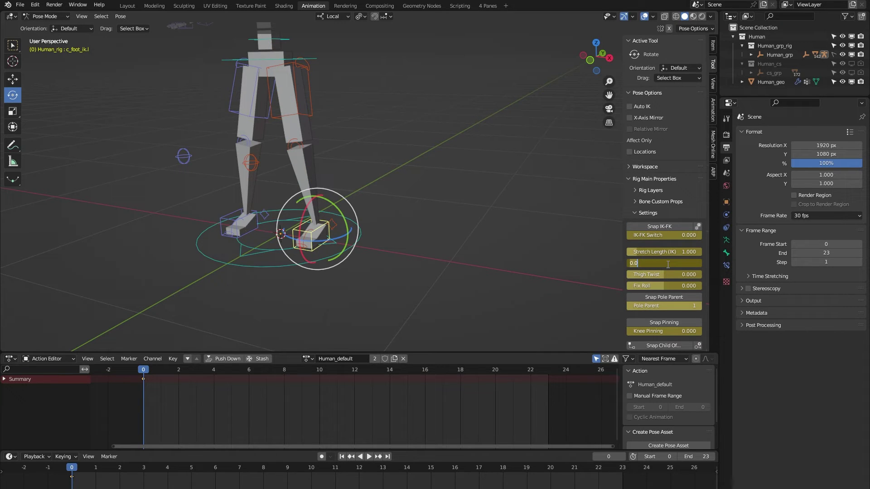
pyautogui.write('1')
pyautogui.press('Return')
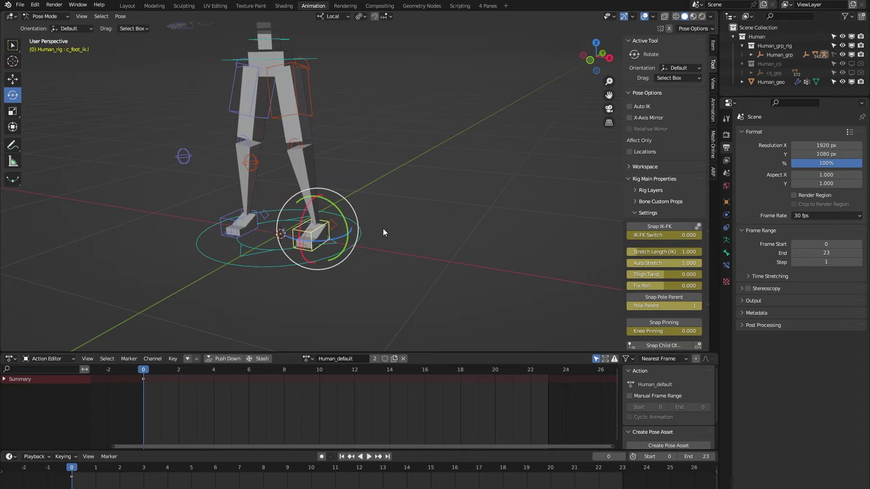
pyautogui.press('w')
pyautogui.moveTo(301, 209); pyautogui.dragTo(438, 45)
pyautogui.hotkey('ctrl', 'z')
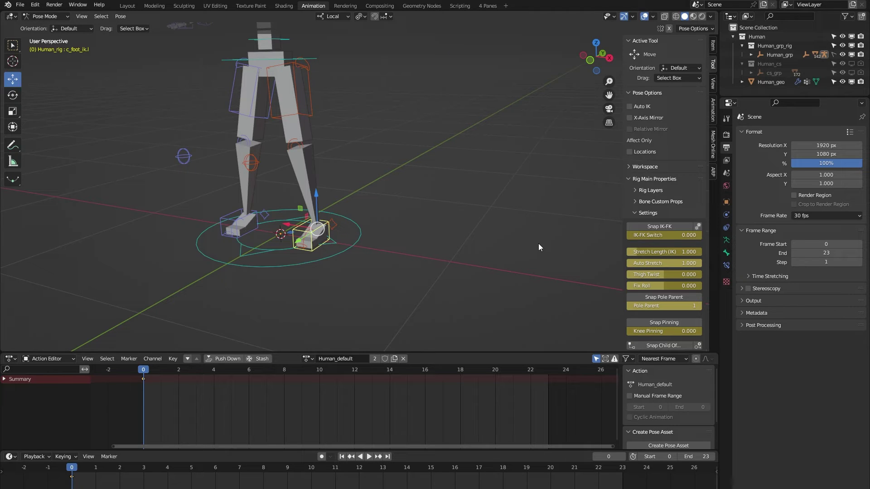
# - Set the c_foot_ik.l controller's Auto Stretch back to 0
pyautogui.click(660, 263)
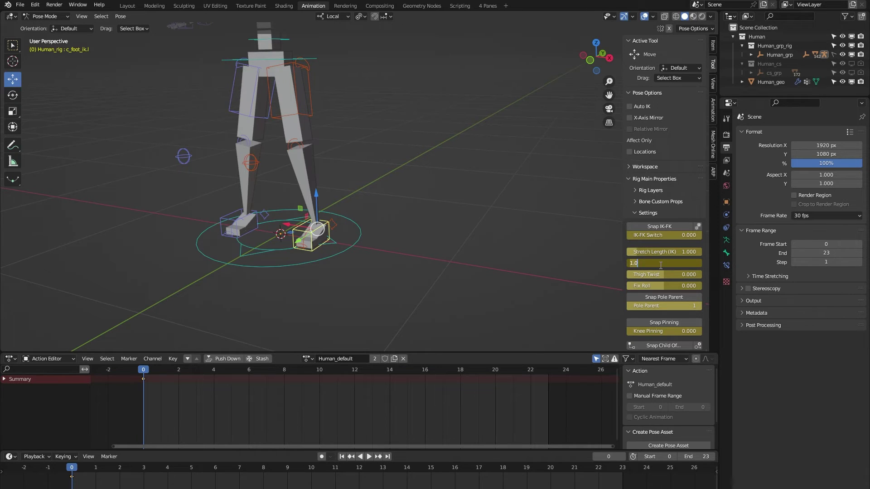
pyautogui.write('0')
pyautogui.press('Return')
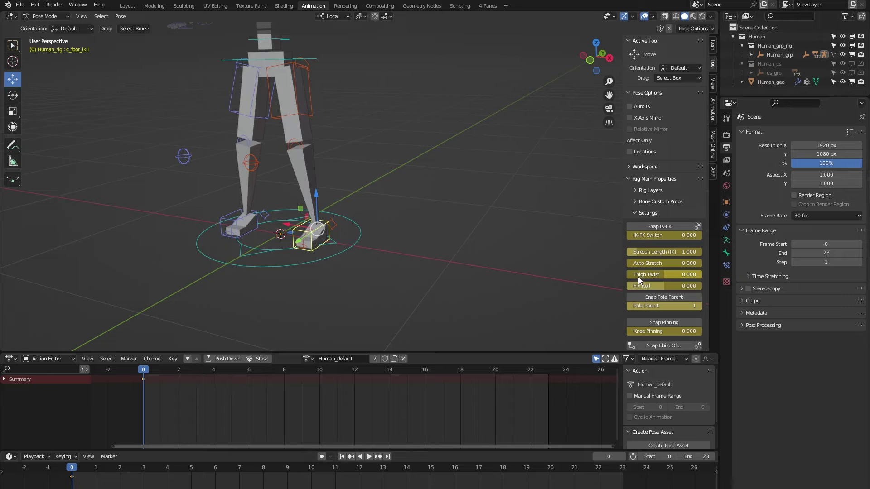
# - Try moving the c_foot_ik.l controller in its local XZ plane with Auto Stretch off, and undo the move
pyautogui.moveTo(638, 274); pyautogui.dragTo(660, 277)
pyautogui.moveTo(299, 213); pyautogui.dragTo(347, 155)
pyautogui.hotkey('ctrl', 'z')
# - Set Knee Pinning to 1 on the left leg, and try moving the c_foot_ik.l controller, cancelling the move
pyautogui.click(678, 332)
pyautogui.write('1')
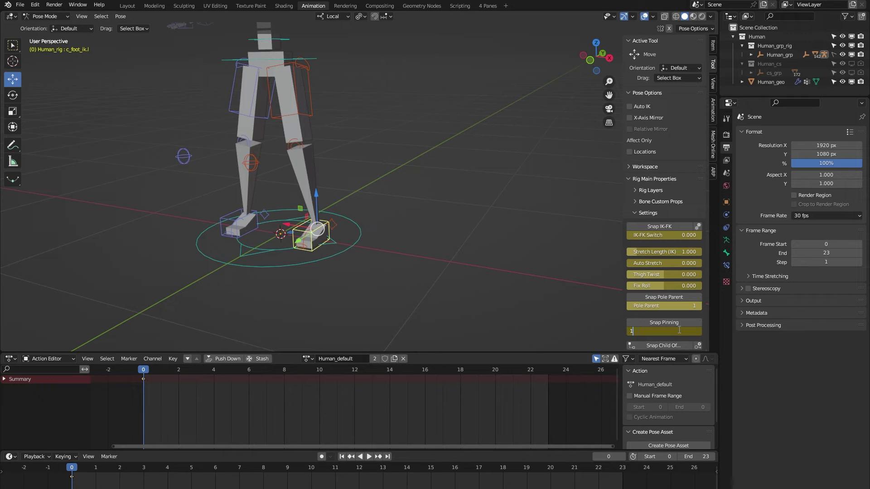
pyautogui.press('Return')
pyautogui.moveTo(300, 209); pyautogui.dragTo(367, 168)
pyautogui.press('Escape')
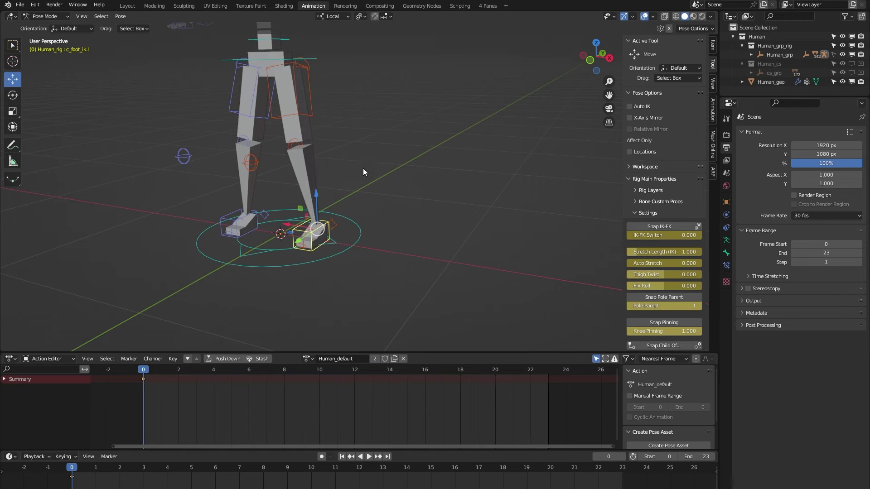
# - Set the left leg's Knee Pinning back to 0
pyautogui.doubleClick(647, 330)
pyautogui.write('0')
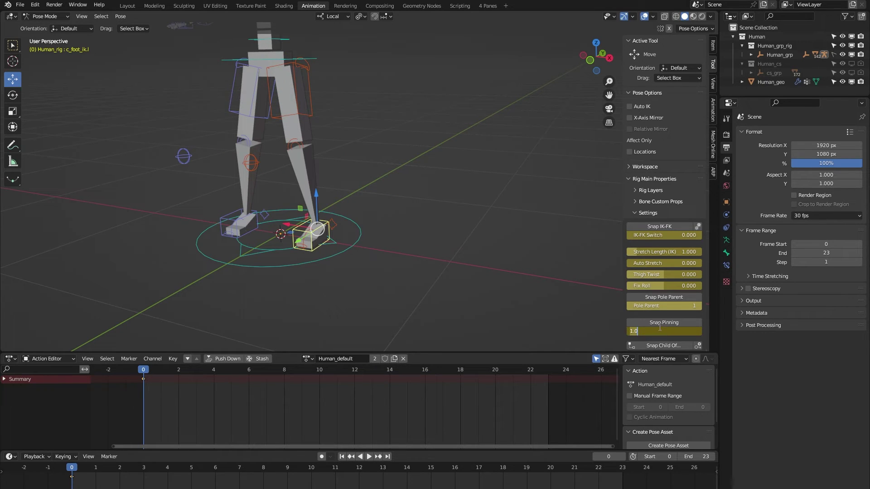
pyautogui.press('Return')
# - Try rotating the c_toes_ik.l toe controller with the Rotate tool, undo the rotation and deselect it
pyautogui.moveTo(381, 264); pyautogui.dragTo(340, 175, button='middle')
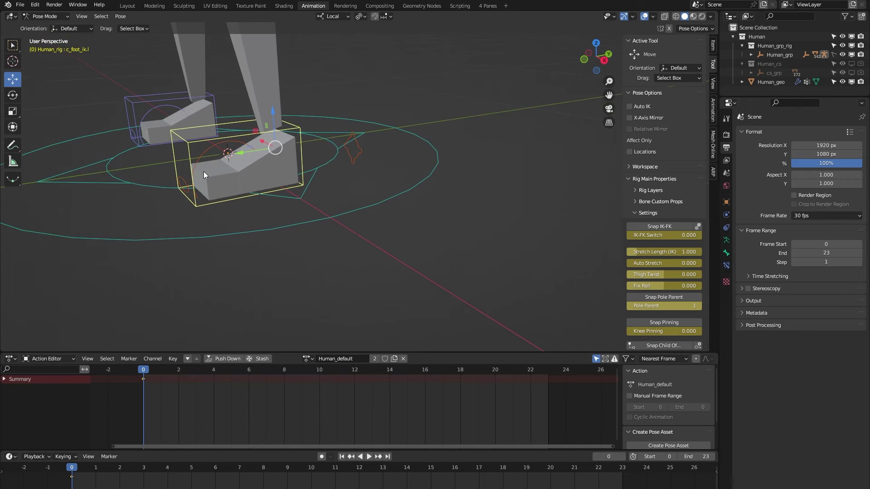
pyautogui.click(184, 184)
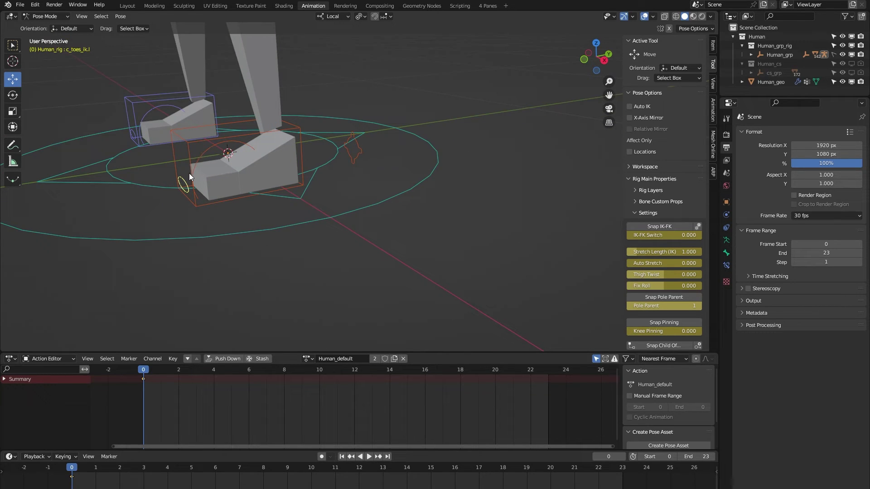
pyautogui.hotkey('shift', 'space')
pyautogui.press('r')
pyautogui.moveTo(195, 171); pyautogui.dragTo(202, 200)
pyautogui.hotkey('ctrl', 'z')
pyautogui.click(277, 201)
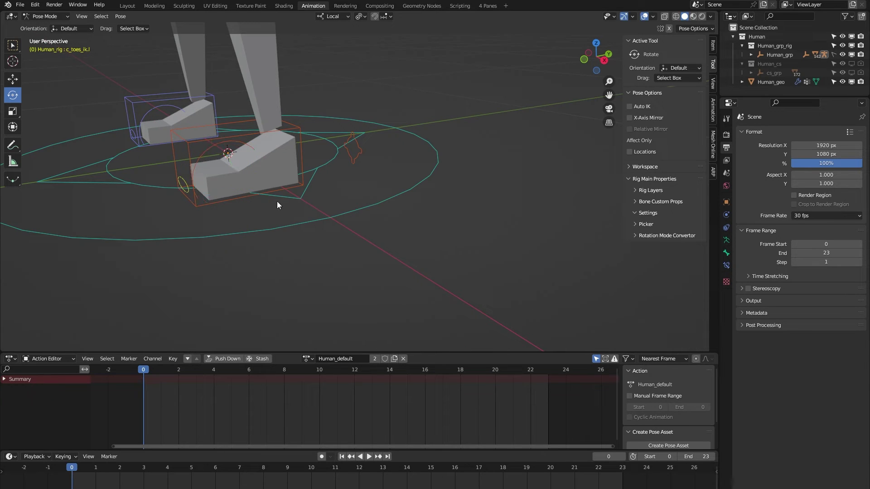
# - Try rotating the arc-shaped controller above the left foot, and undo the rotation
pyautogui.click(243, 149)
pyautogui.moveTo(208, 152); pyautogui.dragTo(206, 192)
pyautogui.hotkey('ctrl', 'z')
# - Try moving the c_foot_roll_cursor.l controller behind the left heel along its local axes to roll the foot, and restore its position
pyautogui.click(360, 151)
pyautogui.moveTo(307, 222); pyautogui.dragTo(327, 218, button='middle')
pyautogui.press('w')
pyautogui.moveTo(354, 184); pyautogui.dragTo(353, 149)
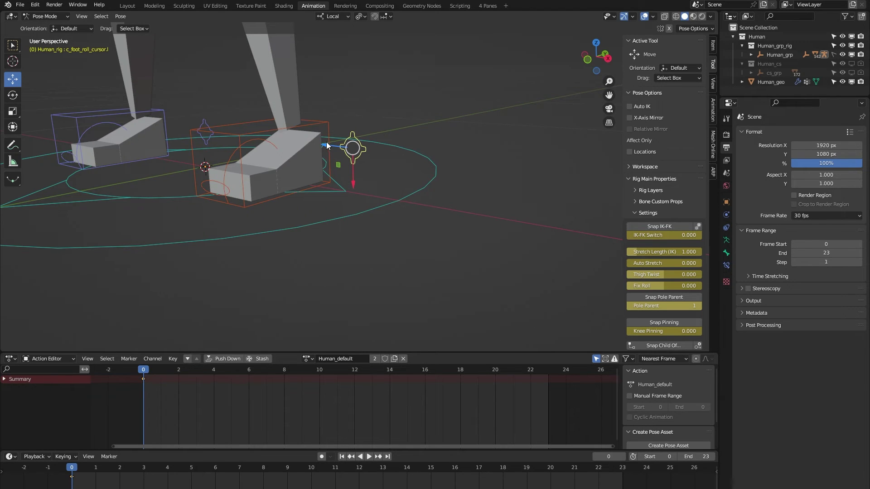
pyautogui.moveTo(313, 198); pyautogui.dragTo(333, 204, button='middle')
pyautogui.moveTo(319, 145); pyautogui.dragTo(283, 194)
pyautogui.hotkey('ctrl', 'z')
pyautogui.click(462, 117)
# - Try rotating the c_arm_fk.l left upper arm controller with the Rotate tool, and undo the rotation
pyautogui.scroll(-8, 339, 156)
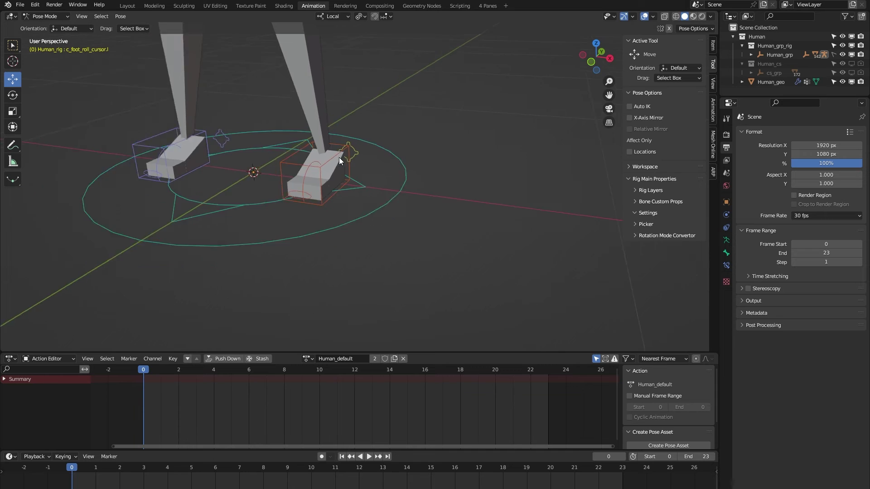
pyautogui.keyDown('shift'); pyautogui.moveTo(334, 159); pyautogui.dragTo(338, 248, button='middle'); pyautogui.keyUp('shift')
pyautogui.scroll(6, 334, 191)
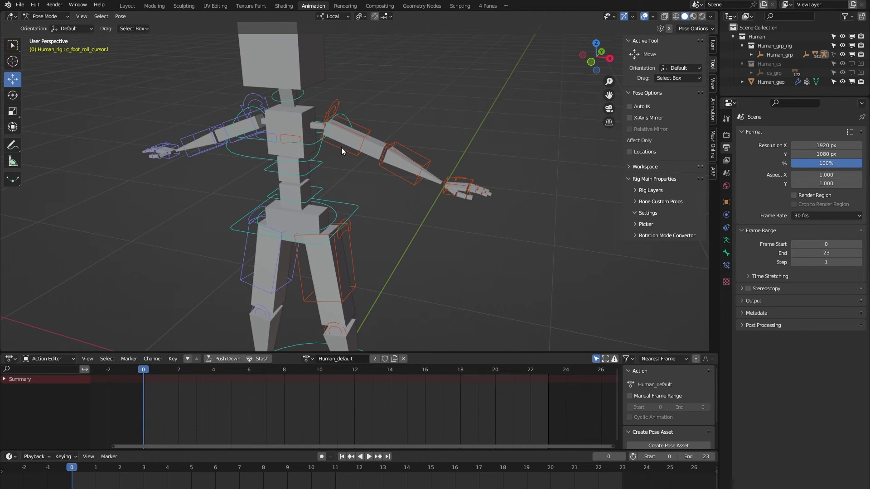
pyautogui.click(341, 148)
pyautogui.press('r')
pyautogui.moveTo(340, 113); pyautogui.dragTo(340, 31)
pyautogui.hotkey('ctrl', 'z')
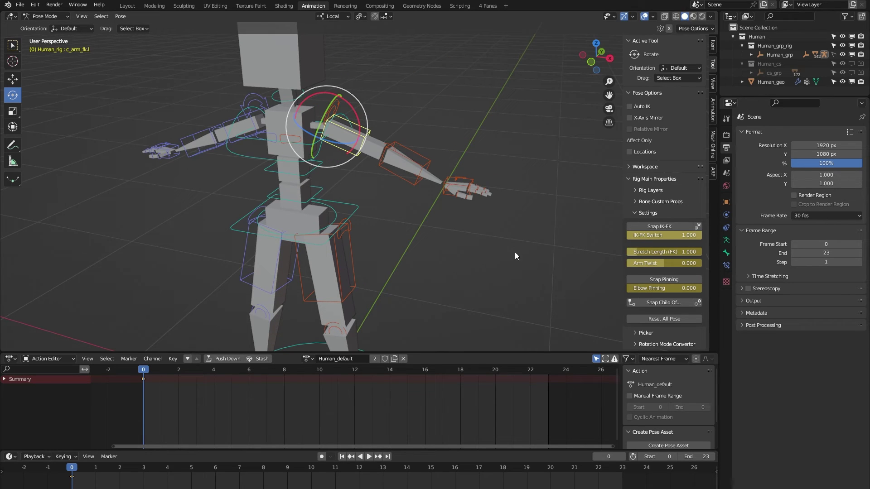
# - Snap the left arm from FK to IK, and try moving the c_hand_ik.l hand controller toward the body, undoing the move
pyautogui.click(651, 225)
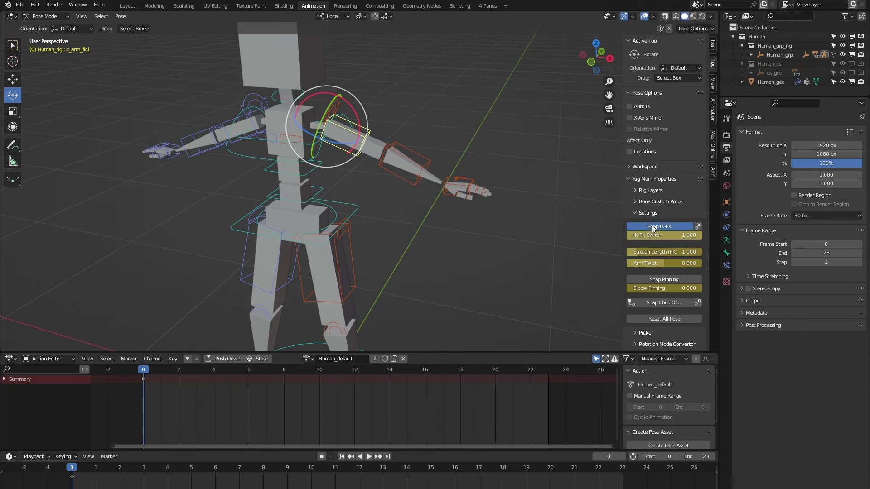
pyautogui.click(449, 186)
pyautogui.hotkey('shift', 'space')
pyautogui.press('g')
pyautogui.moveTo(482, 191); pyautogui.dragTo(437, 189)
pyautogui.hotkey('ctrl', 'z')
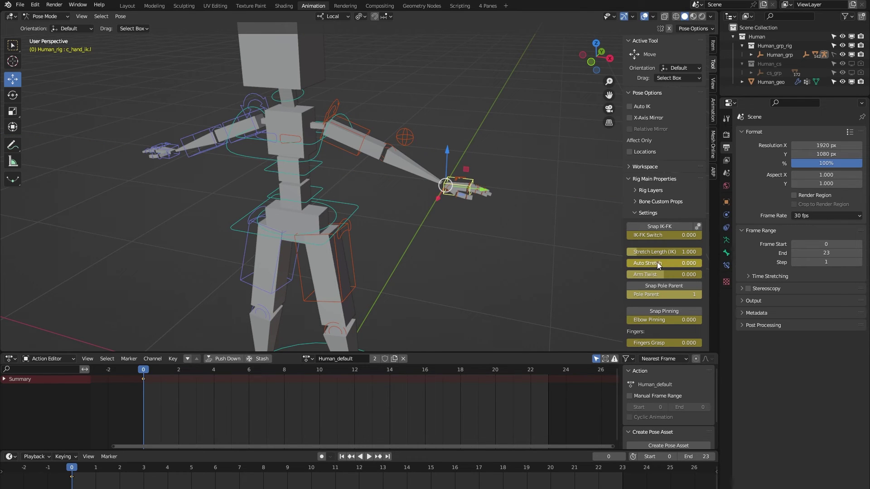
# - Set Auto Stretch to 1 on the c_hand_ik.l controller, and try pulling the hand far from the body, undoing the move
pyautogui.click(678, 263)
pyautogui.write('1')
pyautogui.press('Return')
pyautogui.moveTo(465, 170); pyautogui.dragTo(716, 322)
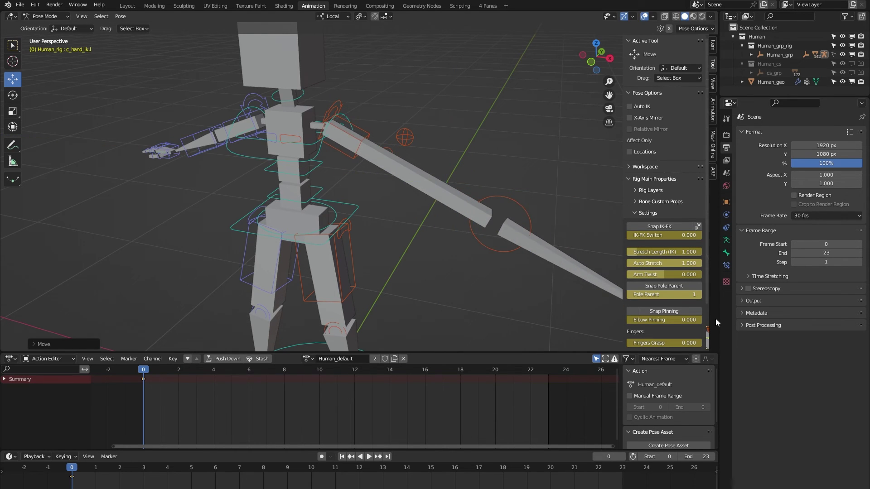
pyautogui.hotkey('ctrl', 'z')
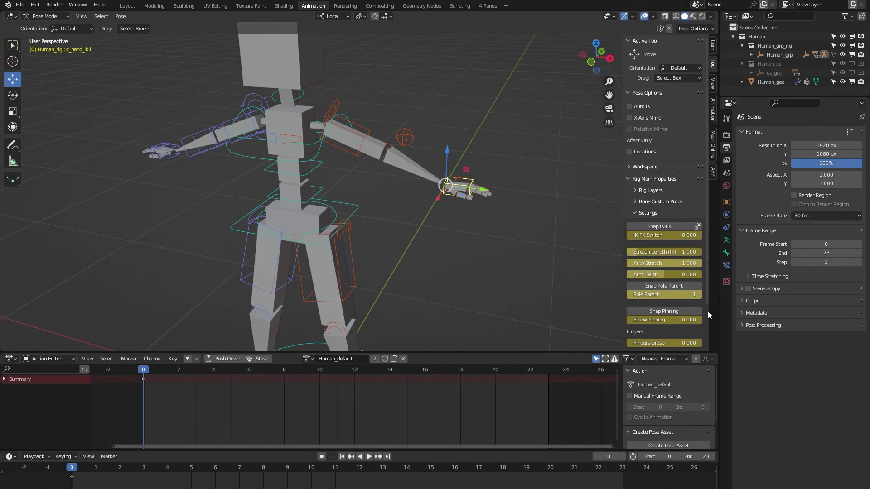
# - Set Auto Stretch to 0 on the c_hand_ik.l controller
pyautogui.click(659, 262)
pyautogui.write('0')
pyautogui.press('Return')
# - Try adjusting the left arm's Arm Twist and moving the c_hand_ik.l controller up toward the body, restoring the pose
pyautogui.moveTo(640, 275); pyautogui.dragTo(664, 276)
pyautogui.moveTo(467, 169); pyautogui.dragTo(441, 142)
pyautogui.hotkey('ctrl', 'z')
# - Try moving the left hand controller with Elbow Pinning set to 1, restore its position, and set Elbow Pinning to 0
pyautogui.click(672, 320)
pyautogui.write('1')
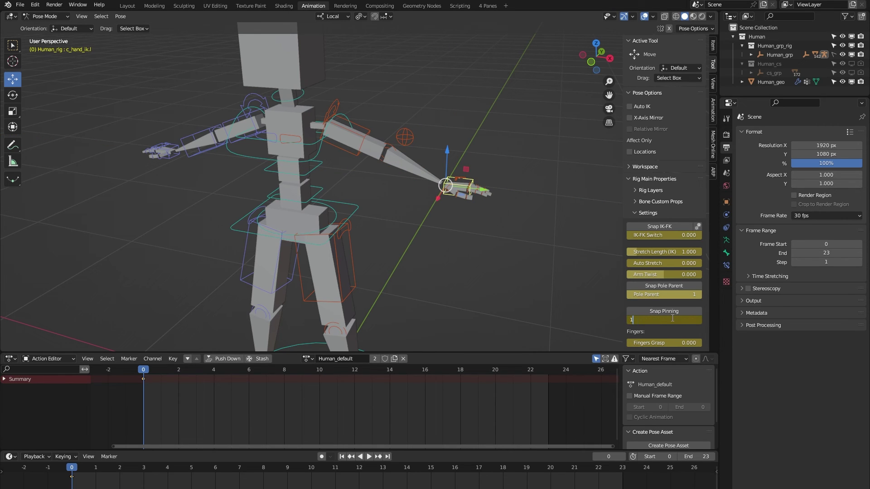
pyautogui.press('Return')
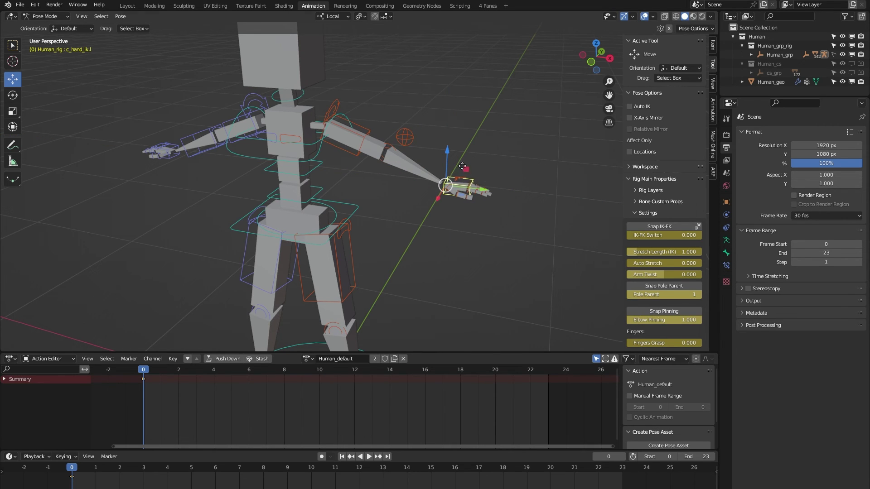
pyautogui.moveTo(461, 170)
pyautogui.mouseDown()
pyautogui.moveTo(429, 147)
pyautogui.moveTo(467, 170)
pyautogui.moveTo(413, 170)
pyautogui.moveTo(475, 155)
pyautogui.moveTo(474, 163)
pyautogui.mouseUp()
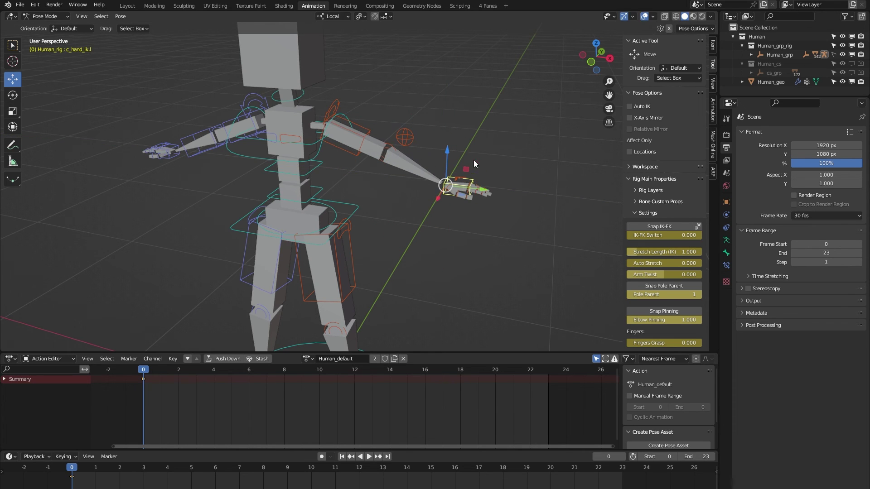
pyautogui.click(676, 321)
pyautogui.write('0')
pyautogui.press('Return')
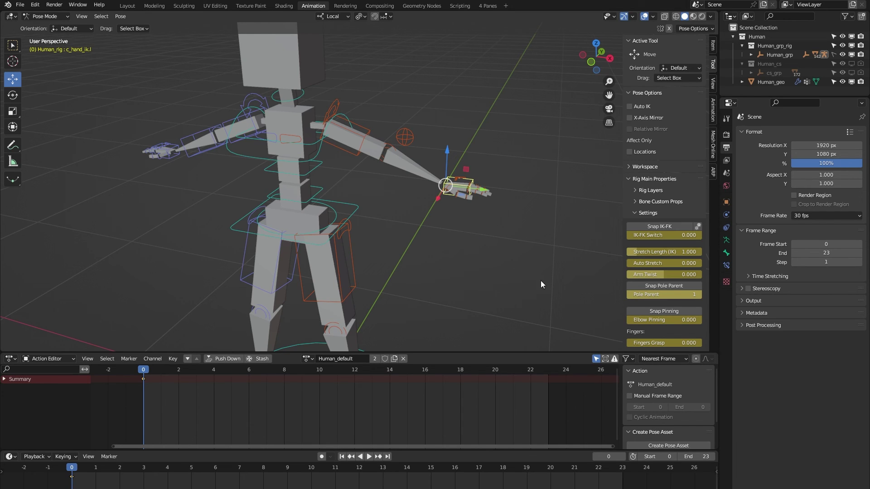
# - Try the Fingers Grasp setting of the c_hand_ik.l controller to curl the left hand's fingers, and restore their pose
pyautogui.scroll(-2, 661, 308)
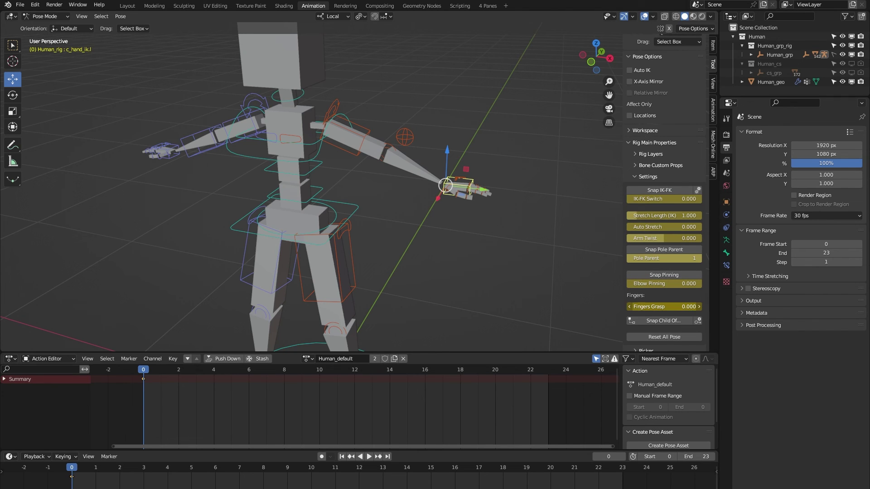
pyautogui.moveTo(652, 310); pyautogui.dragTo(679, 310)
pyautogui.hotkey('ctrl', 'z')
pyautogui.scroll(4, 531, 229)
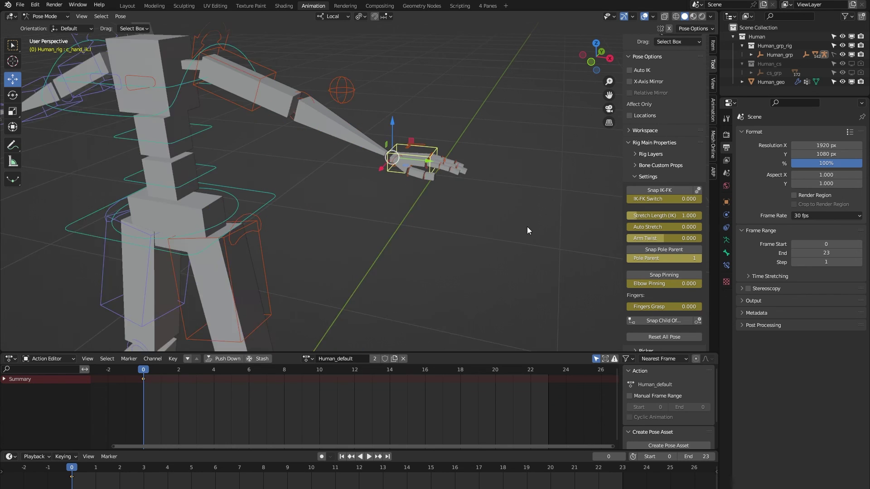
pyautogui.moveTo(461, 189); pyautogui.dragTo(440, 202, button='middle')
pyautogui.moveTo(653, 307)
pyautogui.mouseDown()
pyautogui.moveTo(680, 307)
pyautogui.moveTo(641, 306)
pyautogui.moveTo(680, 307)
pyautogui.moveTo(657, 307)
pyautogui.mouseUp()
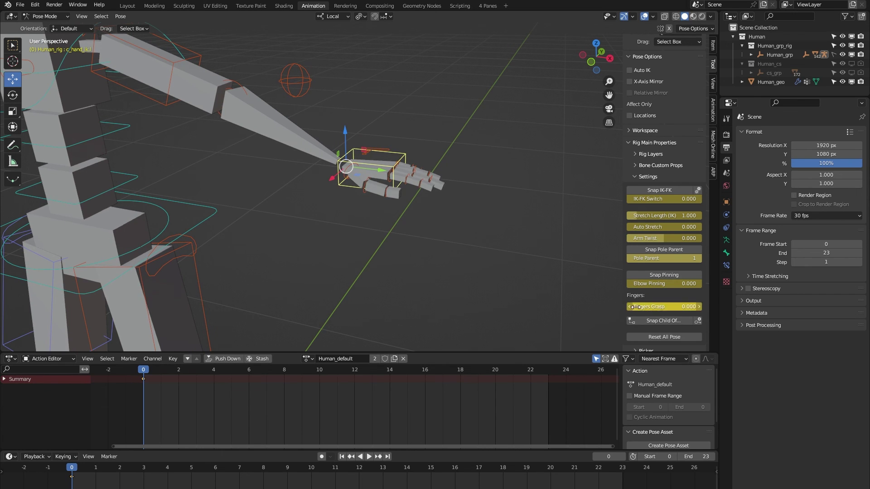
# - Deselect the left hand controller with the whole character in view
pyautogui.scroll(-8, 280, 185)
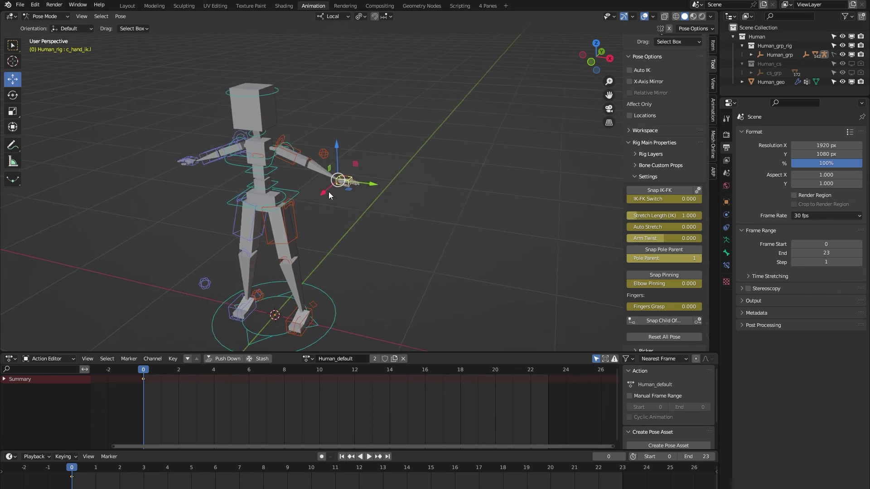
pyautogui.scroll(-2, 363, 177)
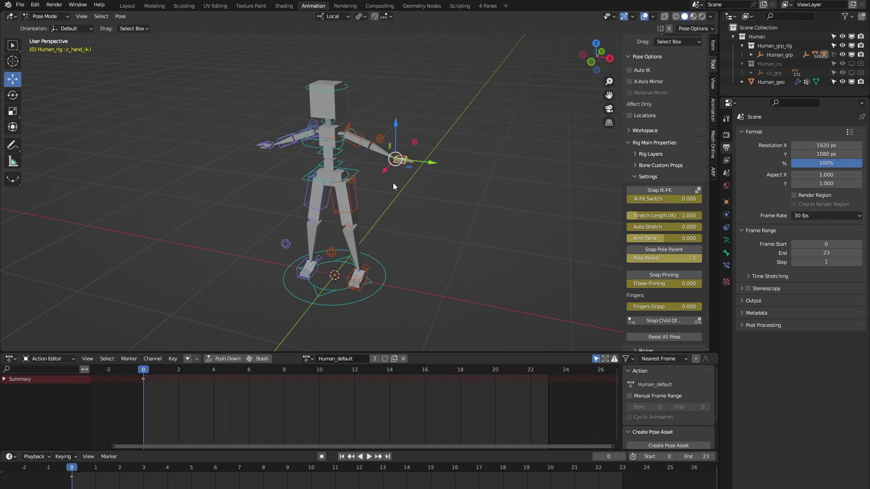
pyautogui.click(429, 222)
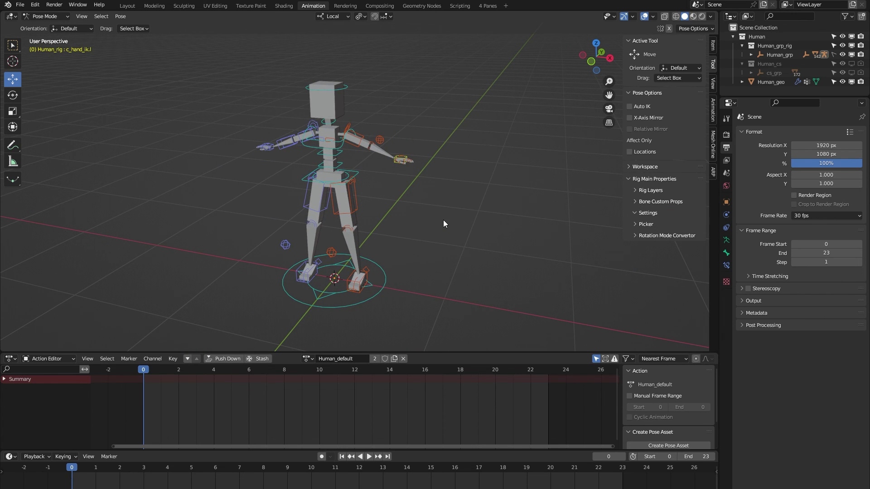